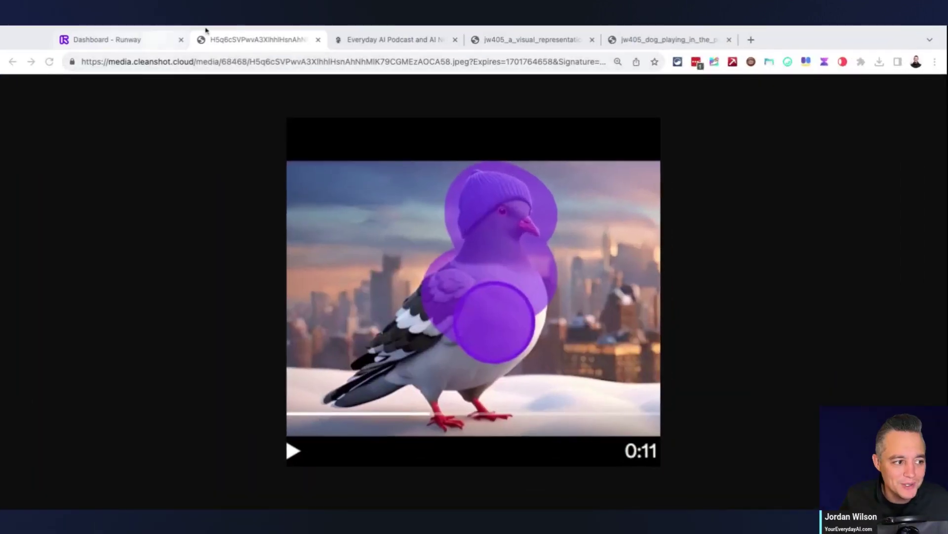
- Switch Chrome to the 'Everyday AI Podcast and AI News' tab at youreverydayai.com
{"action": "left_click", "coordinate": [411, 45]}
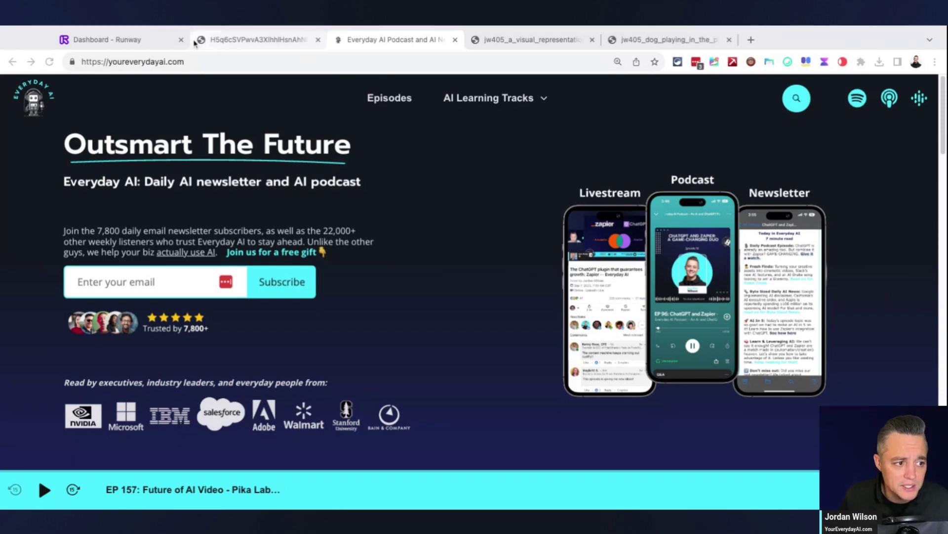
- Return to the Runway dashboard and choose 'Start with Image' for a Gen-2 video
{"action": "left_click", "coordinate": [162, 40]}
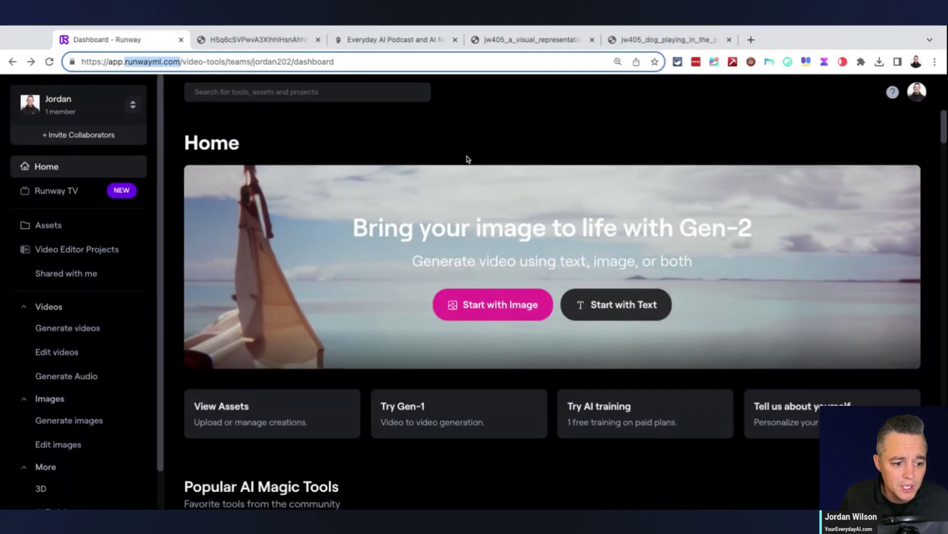
{"action": "left_click", "coordinate": [550, 145]}
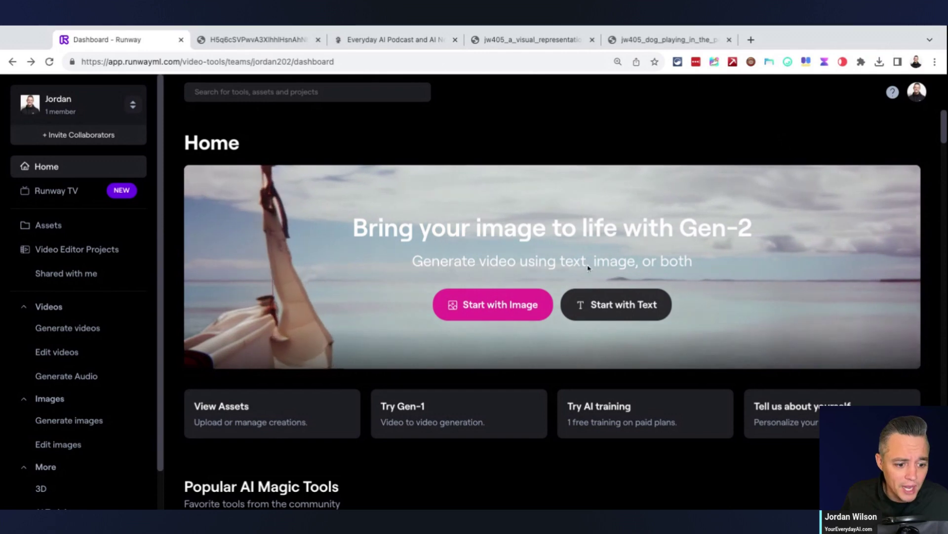
{"action": "left_click", "coordinate": [500, 306]}
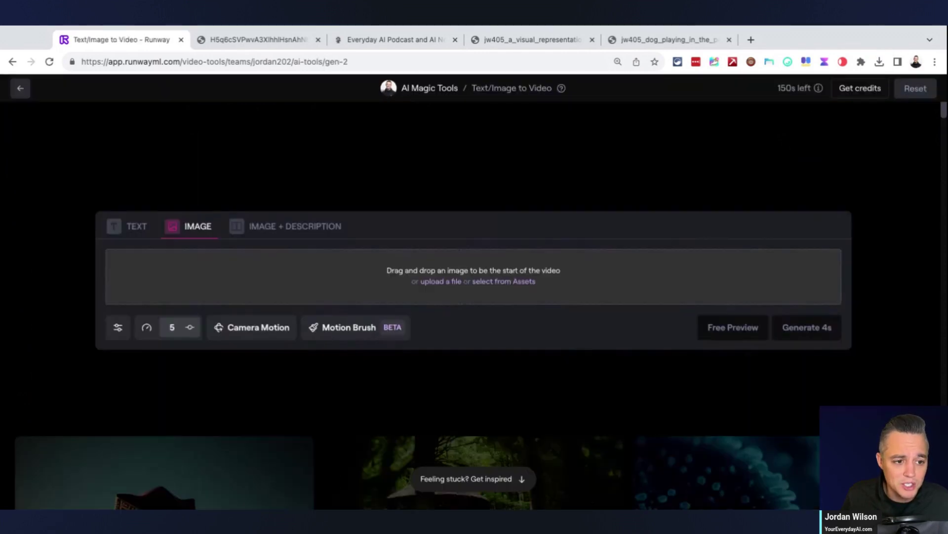
{"action": "left_click", "coordinate": [512, 44]}
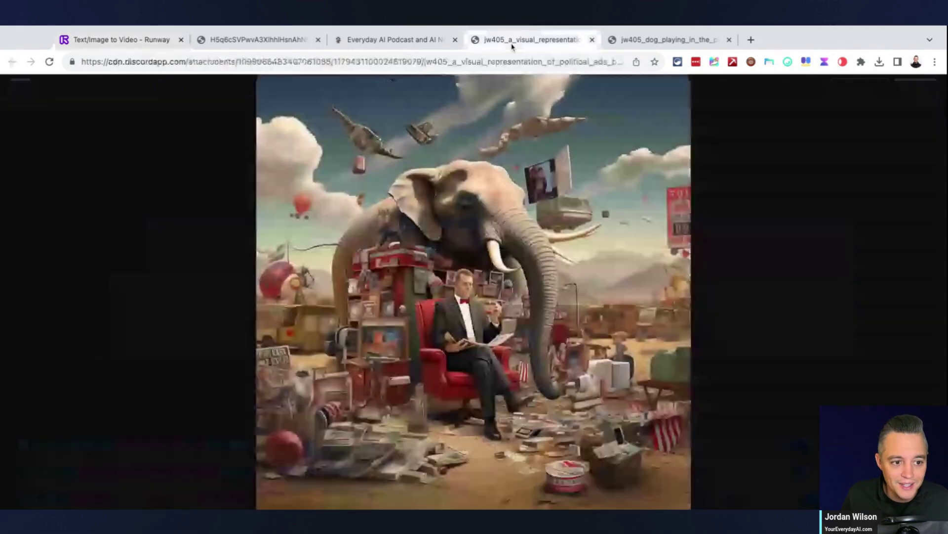
{"action": "left_click", "coordinate": [642, 43]}
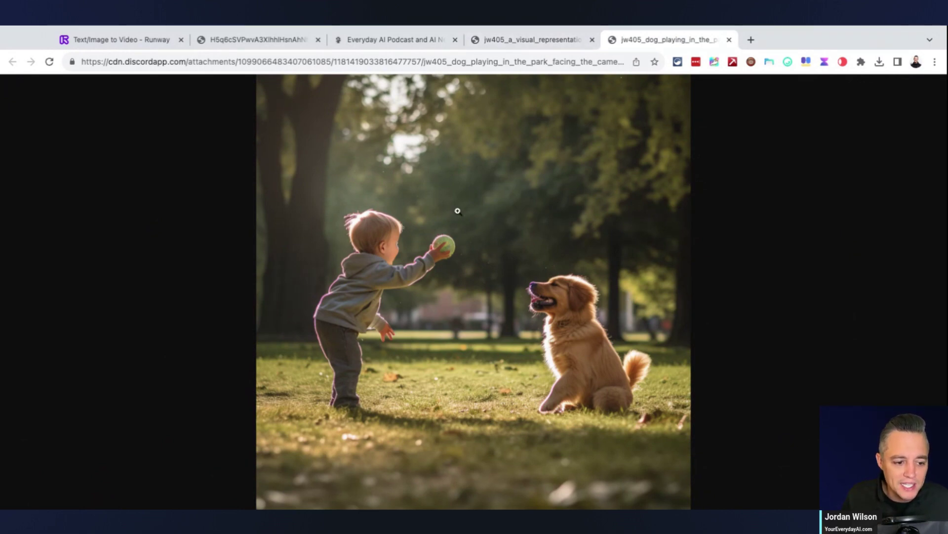
{"action": "left_click", "coordinate": [533, 42]}
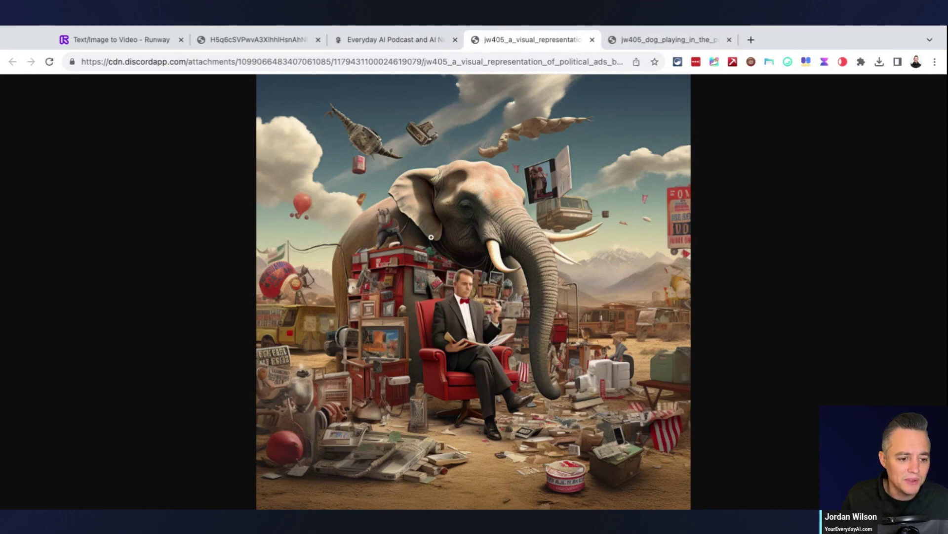
{"action": "left_click", "coordinate": [161, 39]}
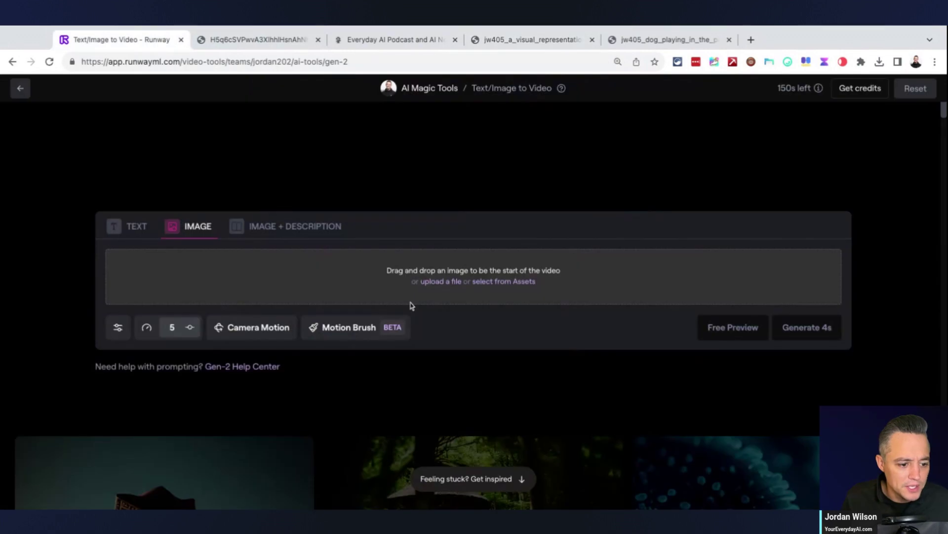
- Upload the 1024x1024 elephant PNG as the starting frame and bring up Motion Brush
{"action": "left_click", "coordinate": [441, 283]}
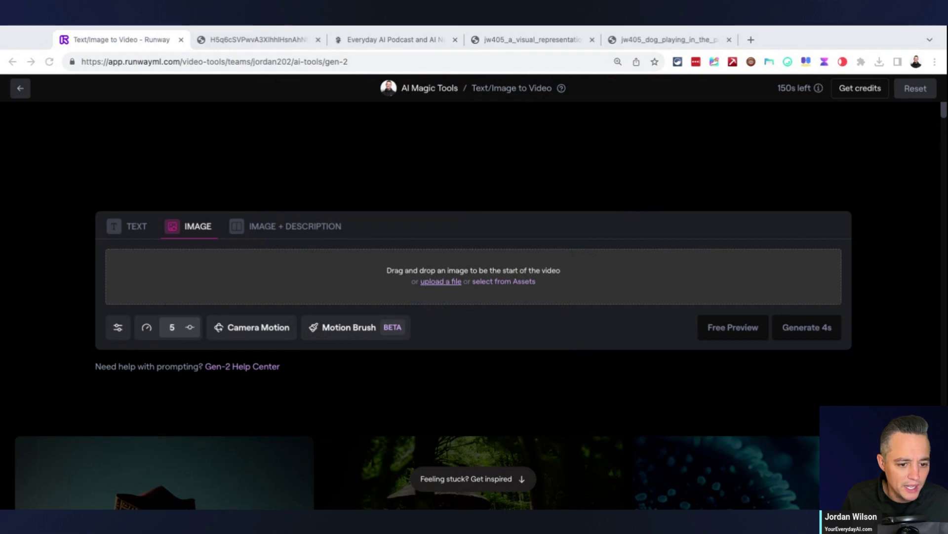
{"action": "key", "text": "Return"}
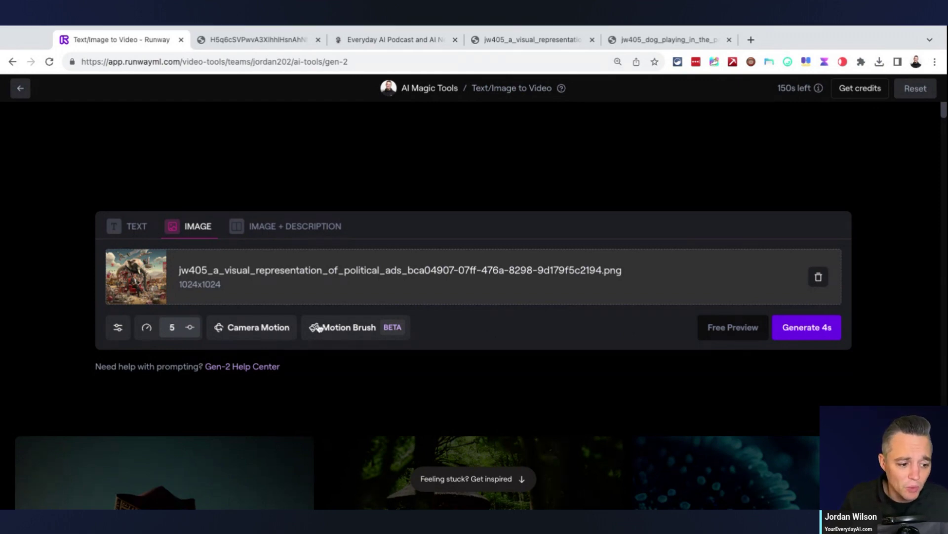
{"action": "left_click", "coordinate": [356, 328]}
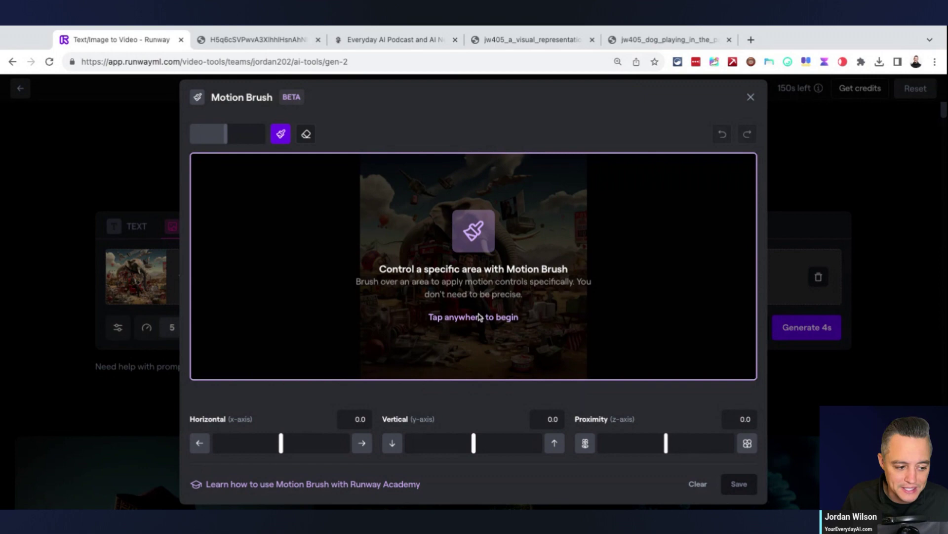
- Paint the elephant's head, ear and trunk in purple, enlarging the brush partway through
{"action": "left_click", "coordinate": [486, 283]}
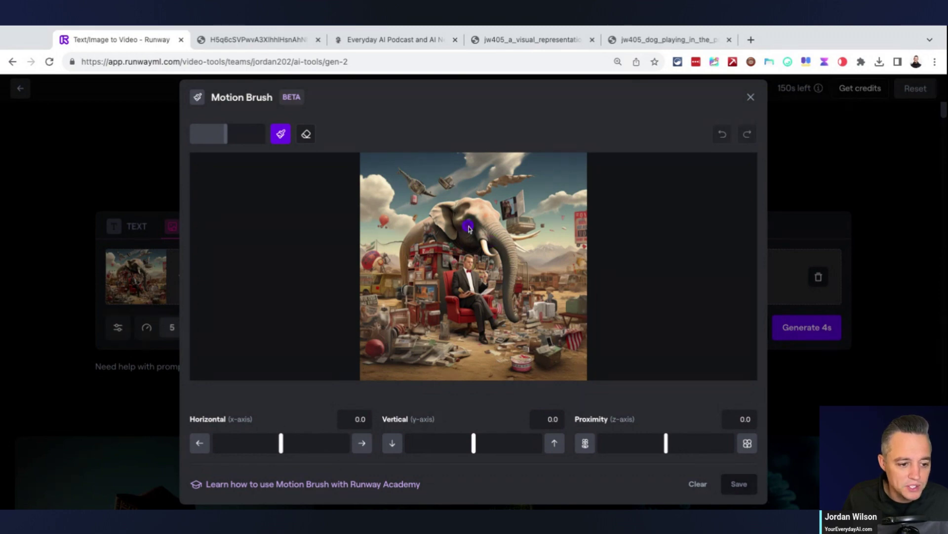
{"action": "mouse_move", "coordinate": [475, 200]}
{"action": "left_mouse_down"}
{"action": "mouse_move", "coordinate": [505, 246]}
{"action": "mouse_move", "coordinate": [510, 314]}
{"action": "mouse_move", "coordinate": [499, 265]}
{"action": "mouse_move", "coordinate": [505, 235]}
{"action": "mouse_move", "coordinate": [515, 248]}
{"action": "mouse_move", "coordinate": [532, 235]}
{"action": "mouse_move", "coordinate": [516, 240]}
{"action": "mouse_move", "coordinate": [521, 247]}
{"action": "mouse_move", "coordinate": [499, 236]}
{"action": "mouse_move", "coordinate": [490, 208]}
{"action": "mouse_move", "coordinate": [474, 201]}
{"action": "mouse_move", "coordinate": [437, 207]}
{"action": "mouse_move", "coordinate": [455, 225]}
{"action": "mouse_move", "coordinate": [446, 215]}
{"action": "mouse_move", "coordinate": [451, 234]}
{"action": "mouse_move", "coordinate": [442, 218]}
{"action": "mouse_move", "coordinate": [480, 226]}
{"action": "left_mouse_up"}
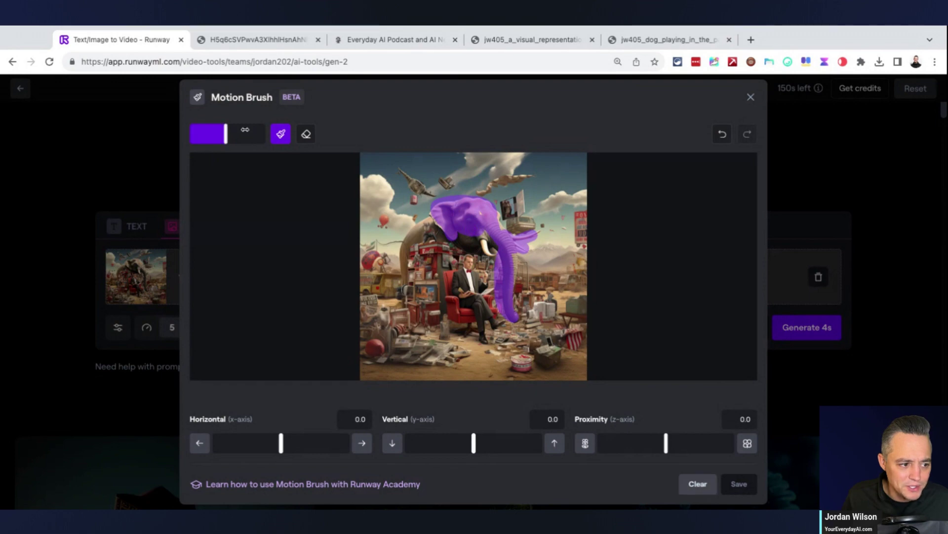
{"action": "left_click_drag", "start_coordinate": [229, 134], "coordinate": [239, 134]}
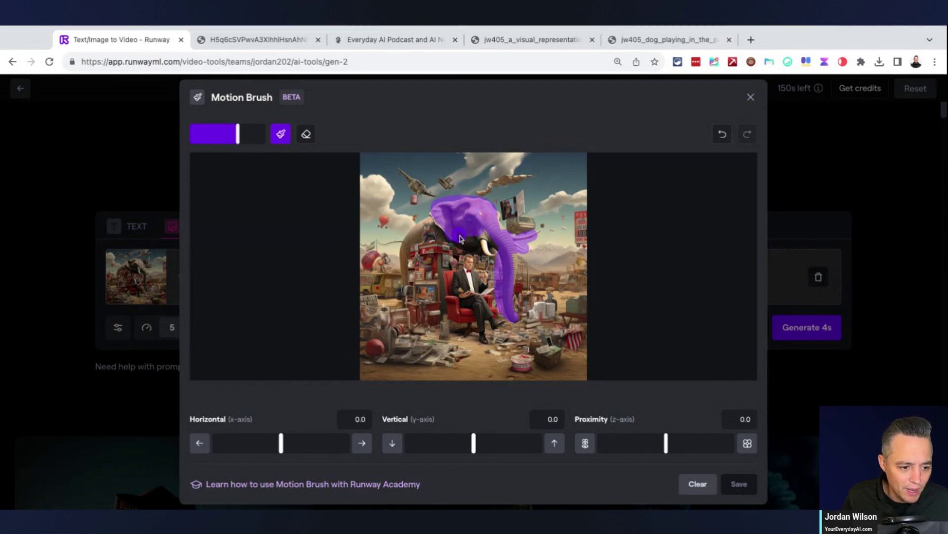
{"action": "mouse_move", "coordinate": [473, 240]}
{"action": "left_mouse_down"}
{"action": "mouse_move", "coordinate": [497, 223]}
{"action": "mouse_move", "coordinate": [489, 211]}
{"action": "mouse_move", "coordinate": [461, 213]}
{"action": "mouse_move", "coordinate": [450, 230]}
{"action": "mouse_move", "coordinate": [443, 220]}
{"action": "mouse_move", "coordinate": [448, 232]}
{"action": "mouse_move", "coordinate": [420, 218]}
{"action": "mouse_move", "coordinate": [425, 233]}
{"action": "mouse_move", "coordinate": [406, 244]}
{"action": "mouse_move", "coordinate": [406, 278]}
{"action": "left_mouse_up"}
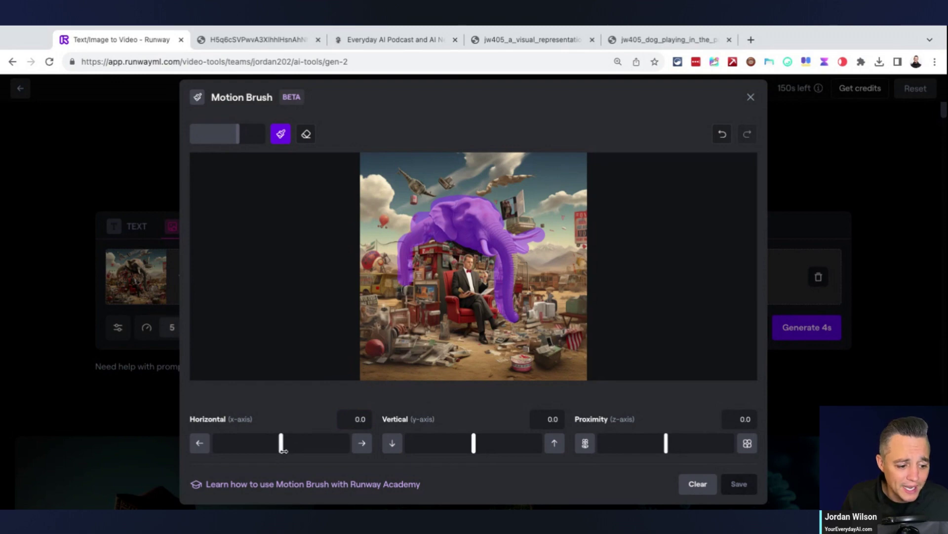
- Give the elephant mask Horizontal 1.9, Vertical 2.0 and Proximity 2.2, briefly trying a smaller eraser
{"action": "mouse_move", "coordinate": [283, 450]}
{"action": "left_mouse_down"}
{"action": "mouse_move", "coordinate": [266, 450]}
{"action": "mouse_move", "coordinate": [297, 451]}
{"action": "left_mouse_up"}
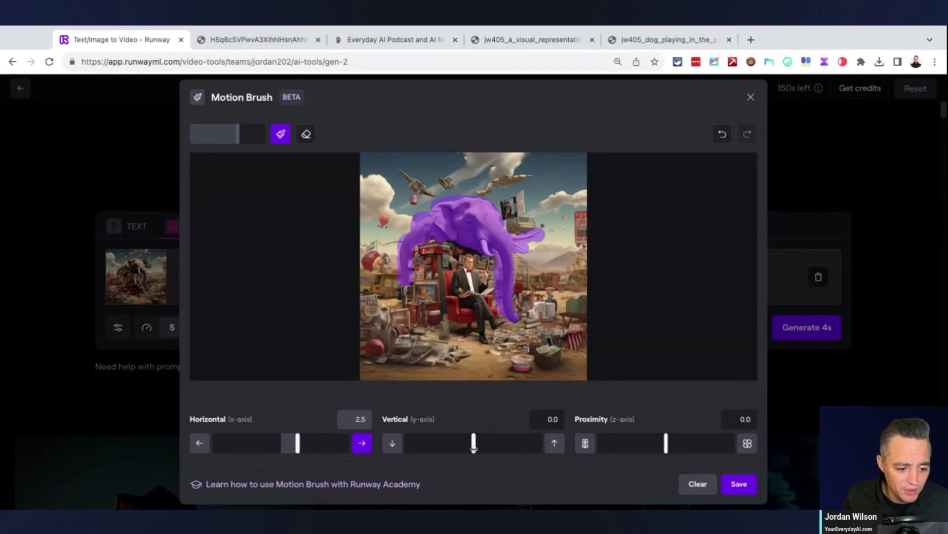
{"action": "left_click_drag", "start_coordinate": [473, 447], "coordinate": [484, 448]}
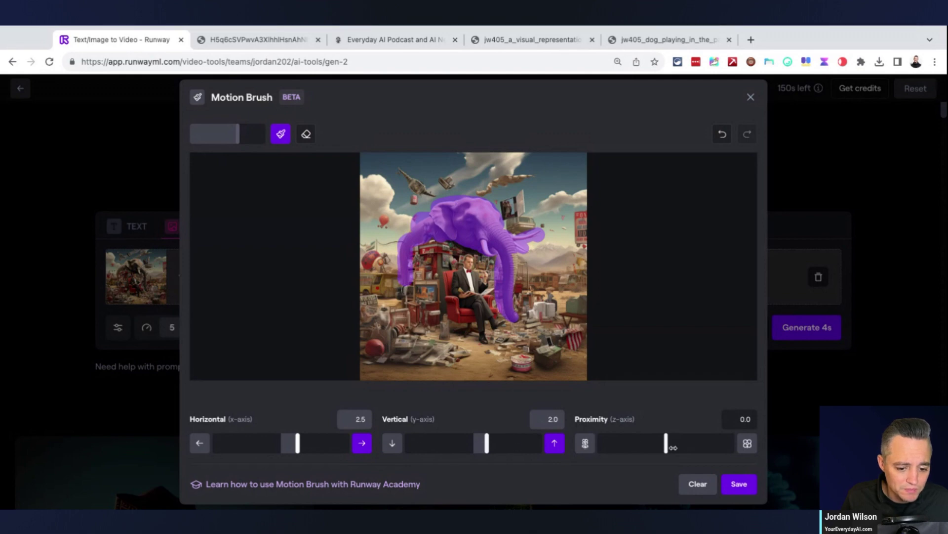
{"action": "left_click_drag", "start_coordinate": [673, 447], "coordinate": [671, 446]}
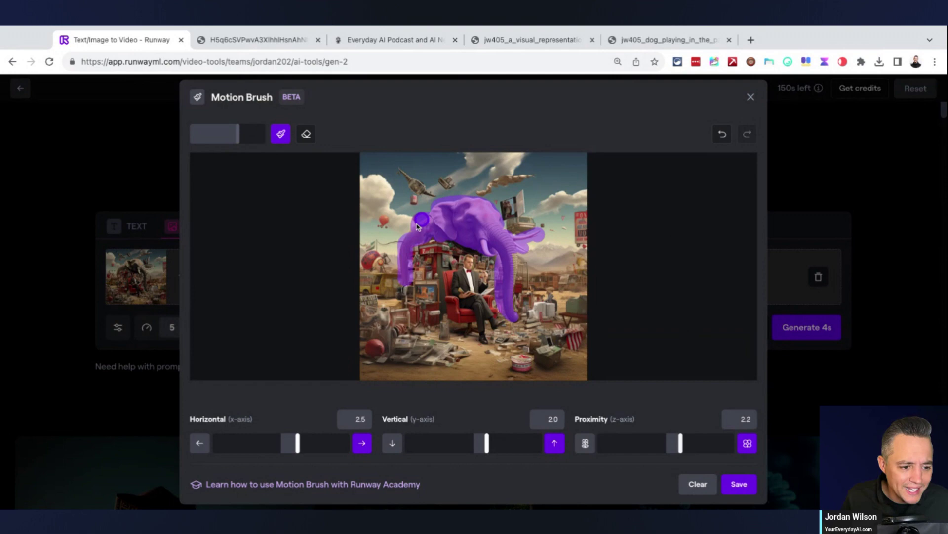
{"action": "left_click", "coordinate": [307, 140]}
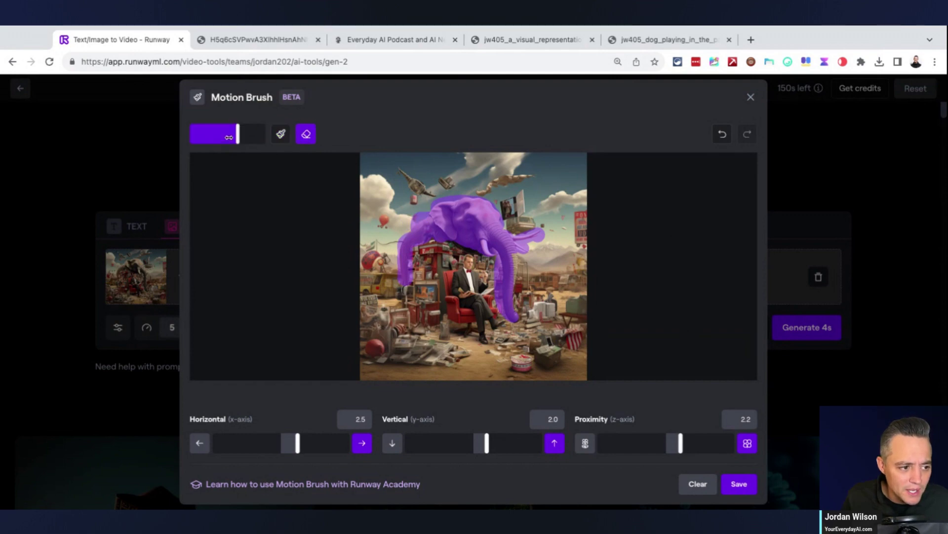
{"action": "left_click_drag", "start_coordinate": [232, 137], "coordinate": [226, 138]}
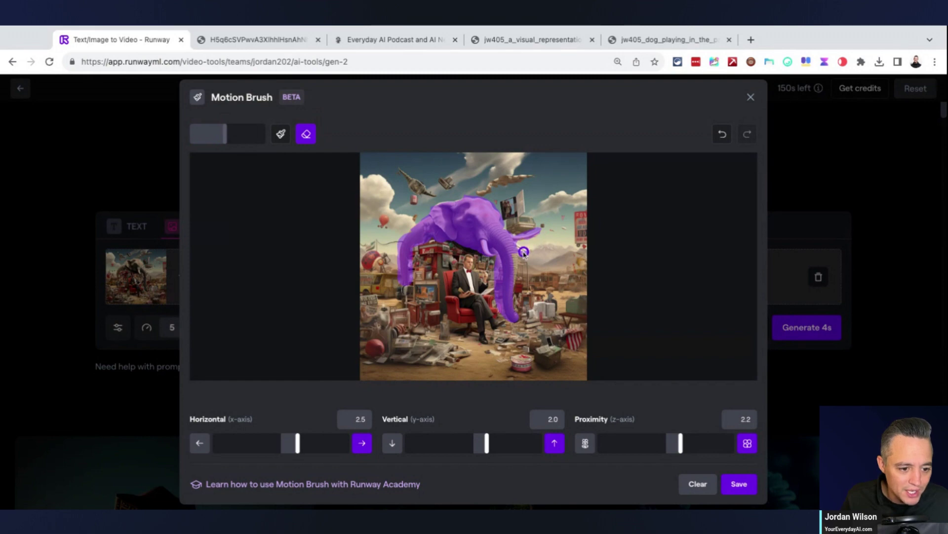
{"action": "left_click", "coordinate": [281, 133]}
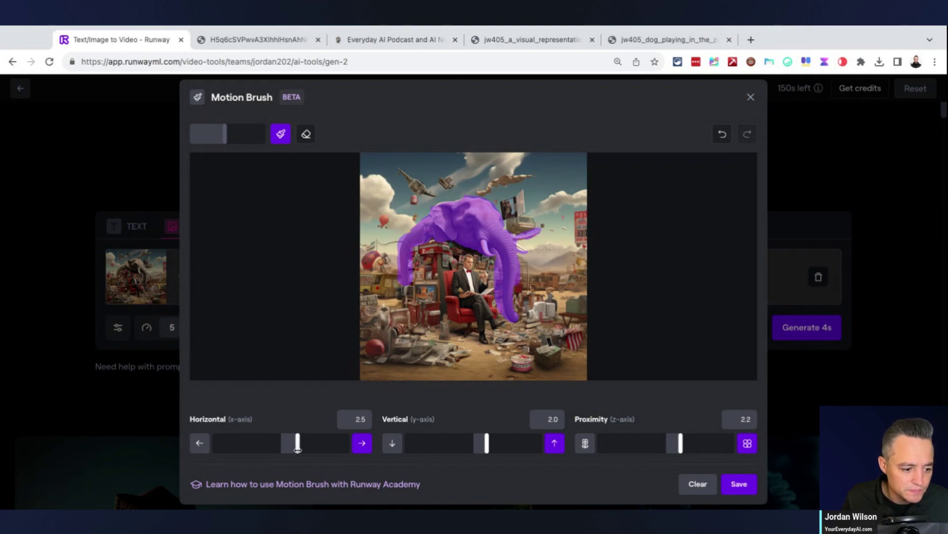
{"action": "mouse_move", "coordinate": [297, 447]}
{"action": "left_mouse_down"}
{"action": "mouse_move", "coordinate": [341, 447]}
{"action": "mouse_move", "coordinate": [249, 450]}
{"action": "mouse_move", "coordinate": [293, 450]}
{"action": "left_mouse_up"}
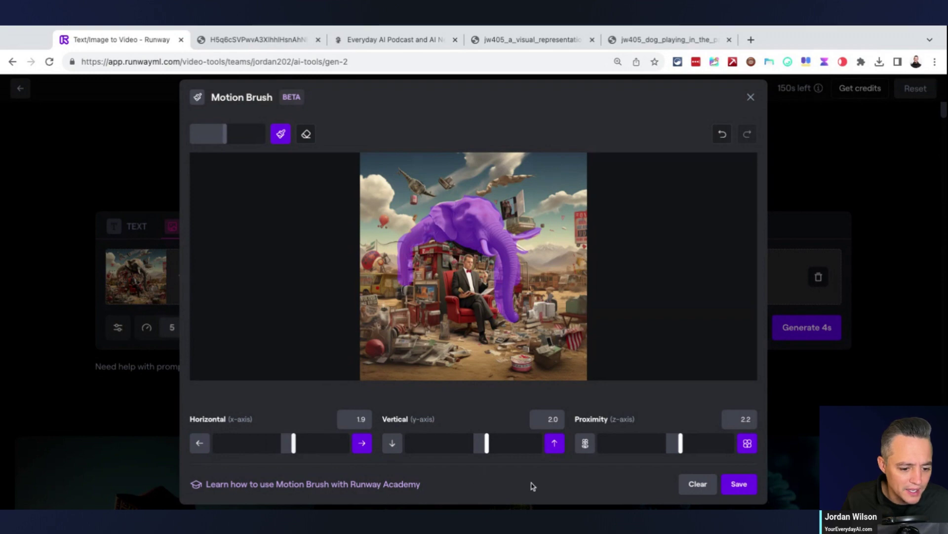
{"action": "left_click", "coordinate": [739, 485]}
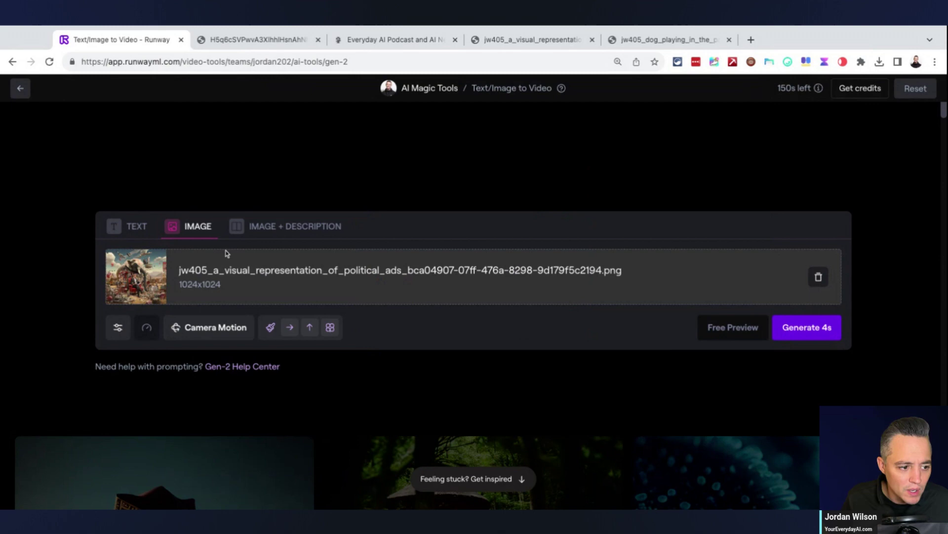
{"action": "left_click", "coordinate": [311, 230]}
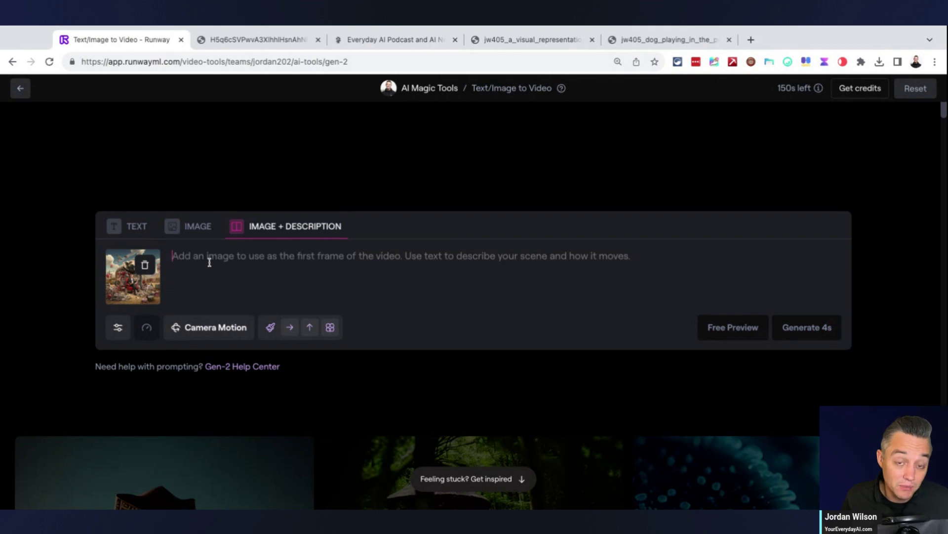
{"action": "left_click", "coordinate": [209, 232]}
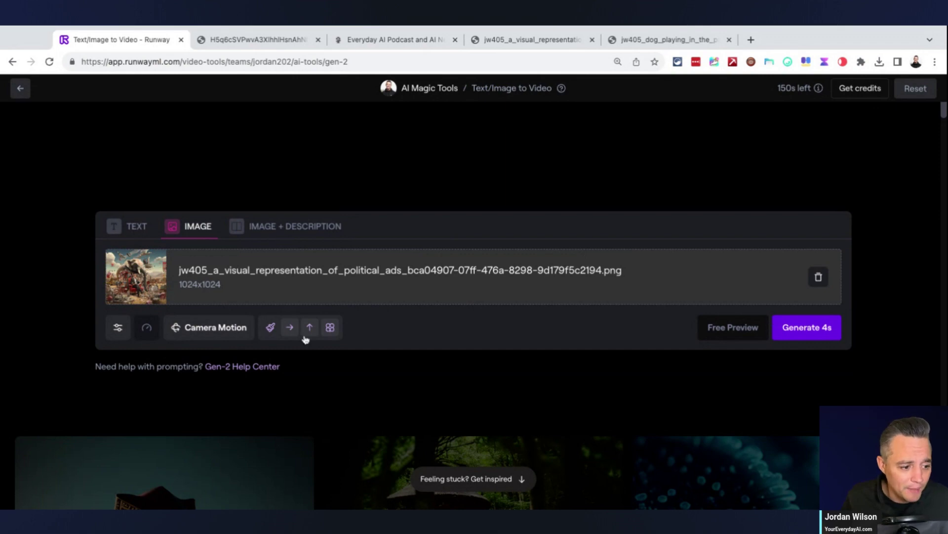
{"action": "left_click", "coordinate": [270, 328]}
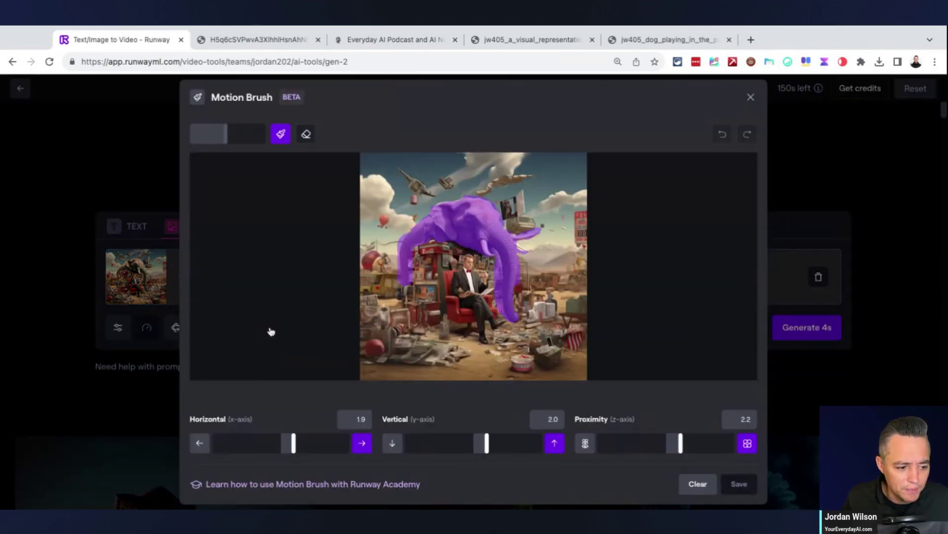
{"action": "left_click", "coordinate": [751, 99]}
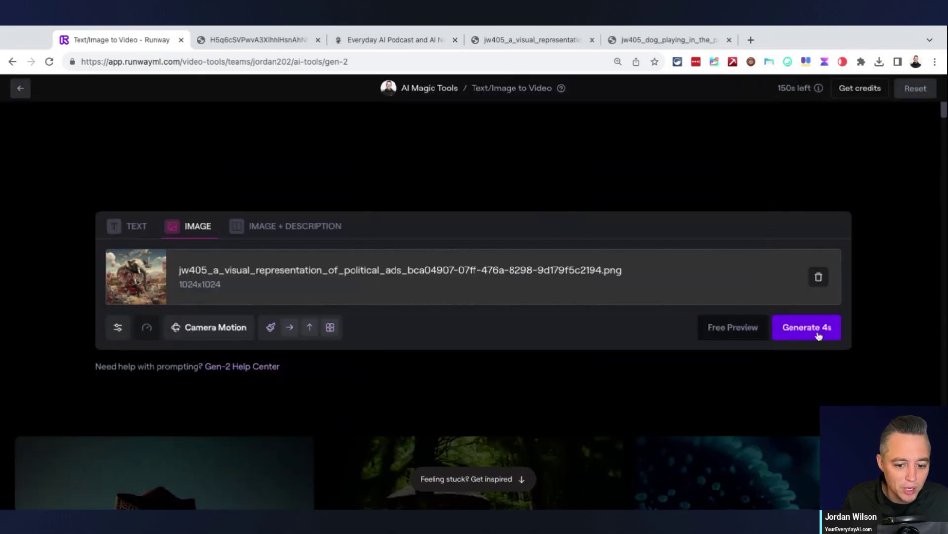
- Generate the 4-second elephant-scene clip and wait until the 0:04 video is playable
{"action": "left_click", "coordinate": [804, 336]}
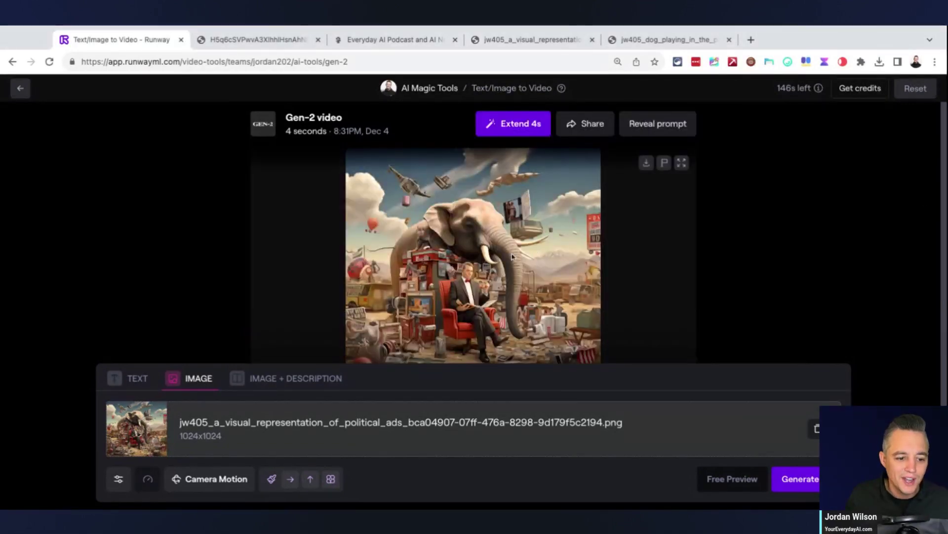
{"action": "scroll", "coordinate": [328, 345], "scroll_direction": "down", "scroll_amount": 1}
{"action": "scroll", "coordinate": [345, 341], "scroll_direction": "up", "scroll_amount": 1}
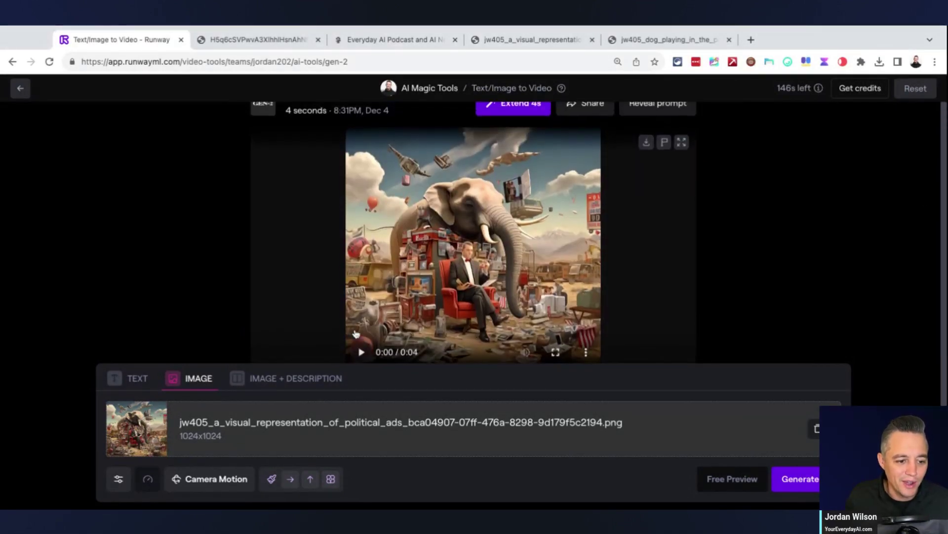
{"action": "scroll", "coordinate": [355, 333], "scroll_direction": "down", "scroll_amount": 1}
{"action": "scroll", "coordinate": [357, 332], "scroll_direction": "up", "scroll_amount": 1}
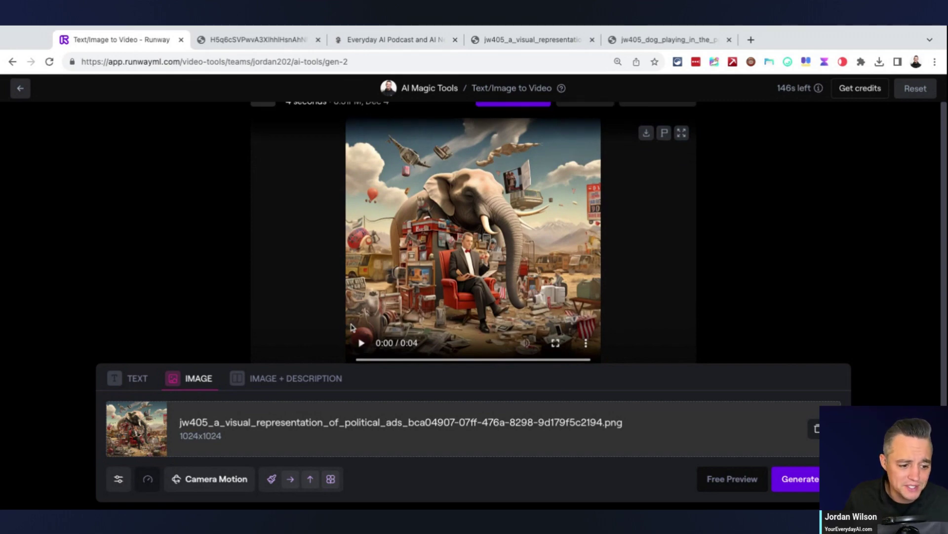
{"action": "scroll", "coordinate": [365, 340], "scroll_direction": "down", "scroll_amount": 1}
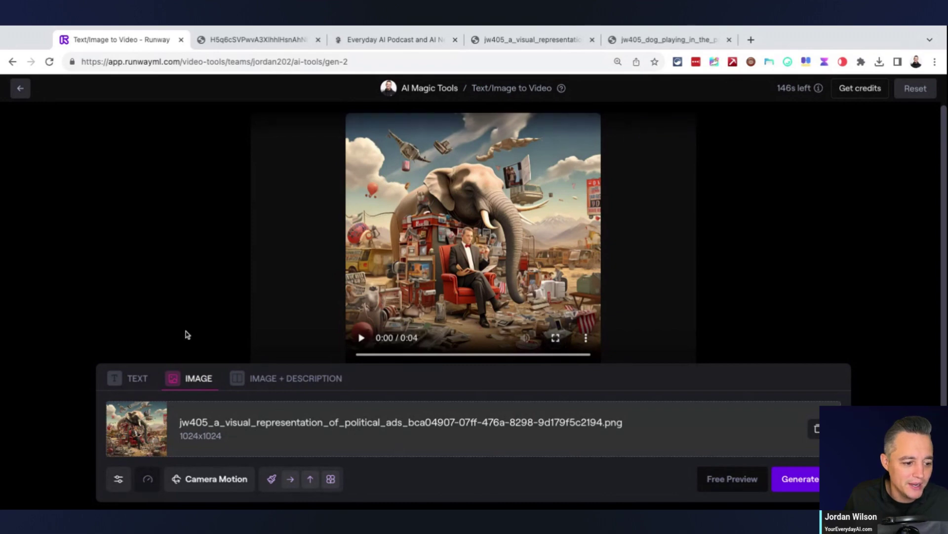
{"action": "left_click", "coordinate": [916, 349]}
{"action": "left_click", "coordinate": [556, 339]}
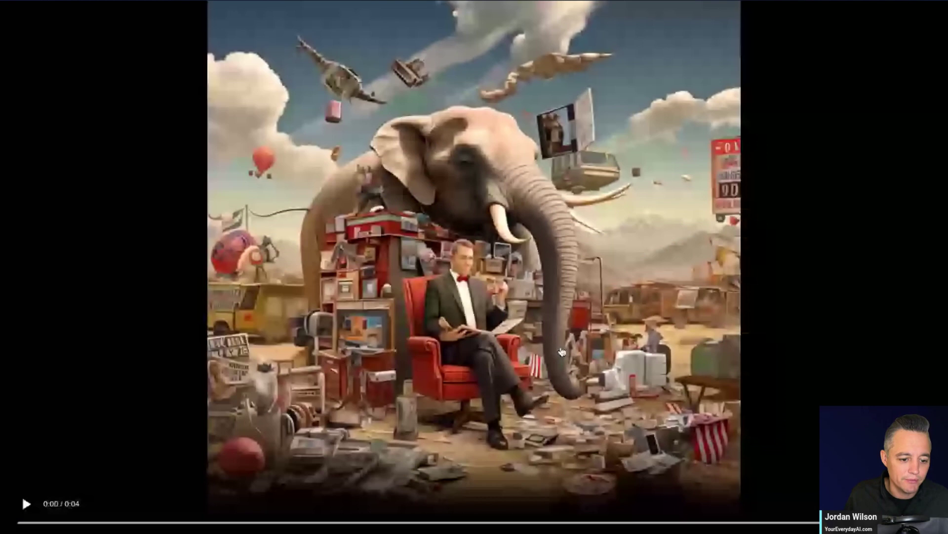
{"action": "left_click", "coordinate": [39, 504]}
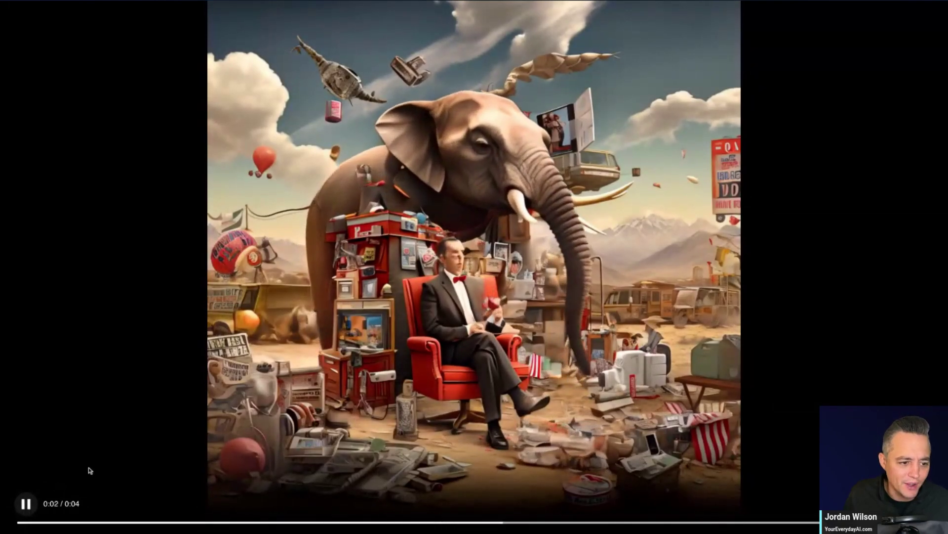
{"action": "key", "text": "Escape"}
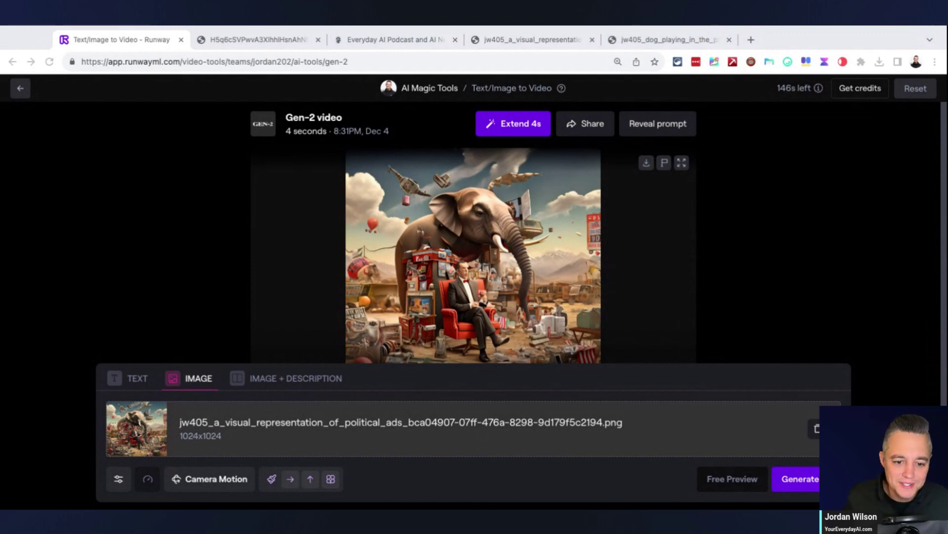
- Show the jw405_dog_playing_in_the_park image tab in Chrome
{"action": "left_click", "coordinate": [927, 313]}
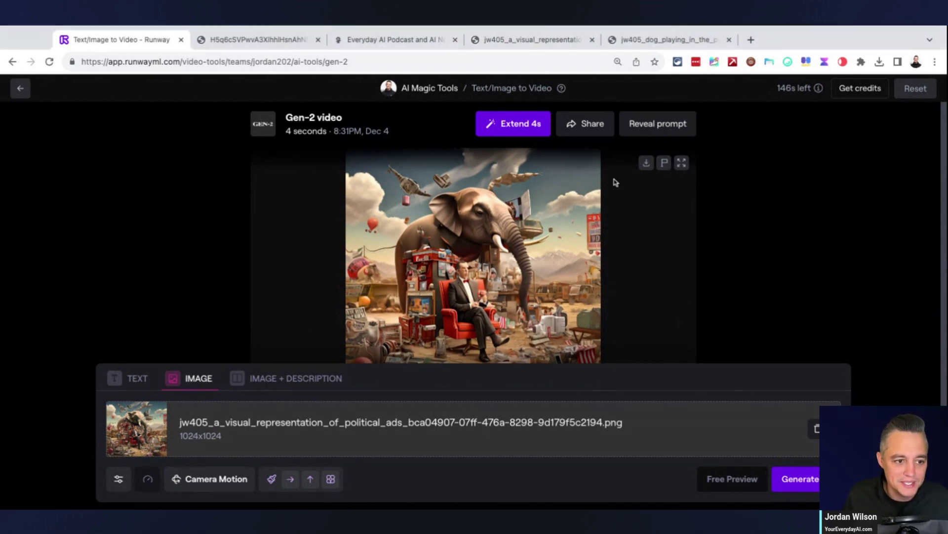
{"action": "left_click", "coordinate": [670, 43]}
{"action": "left_click", "coordinate": [1, 320]}
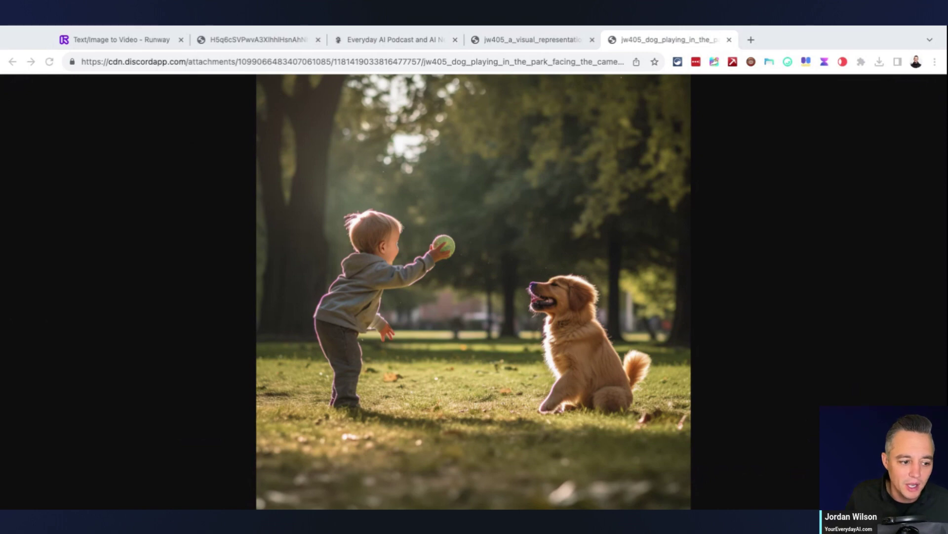
- Back in Runway, start a new image-to-video session and upload the dog park image
{"action": "left_click", "coordinate": [911, 300]}
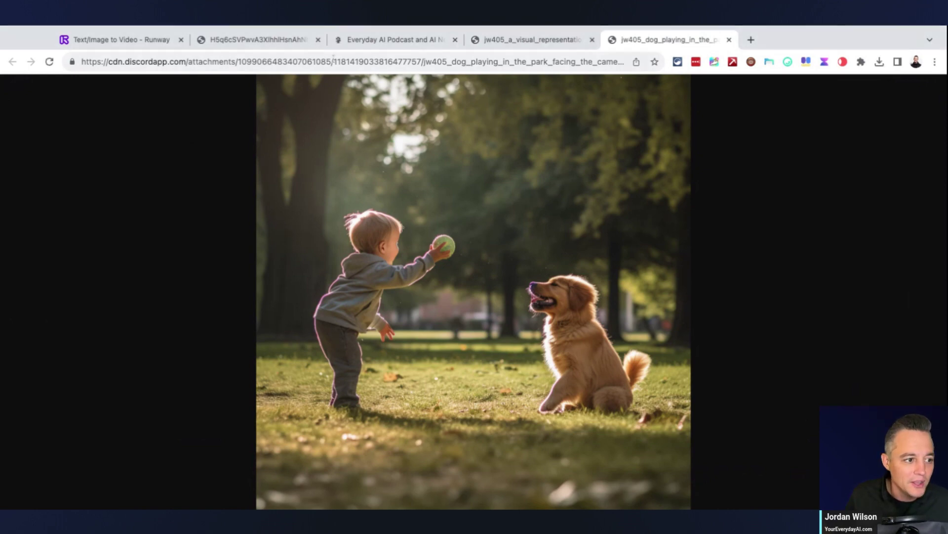
{"action": "left_click", "coordinate": [114, 41]}
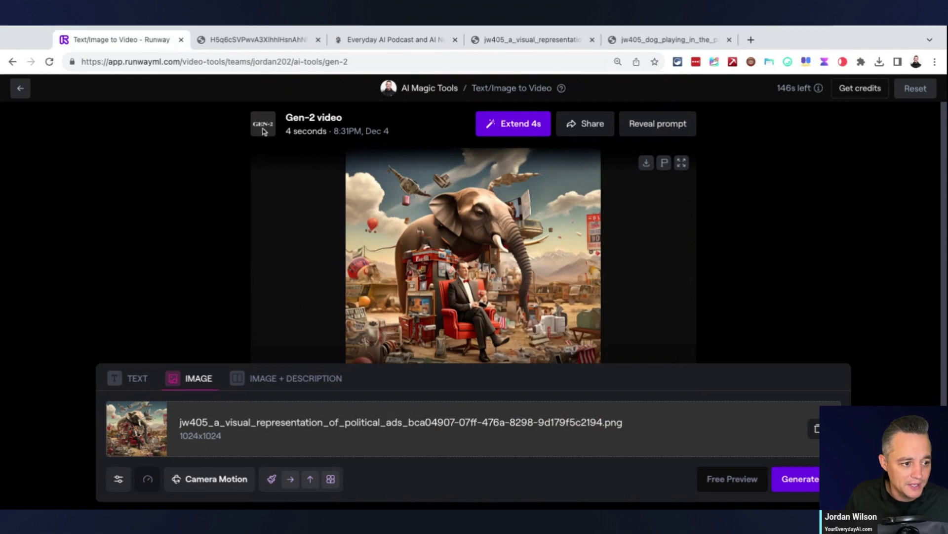
{"action": "left_click", "coordinate": [25, 93]}
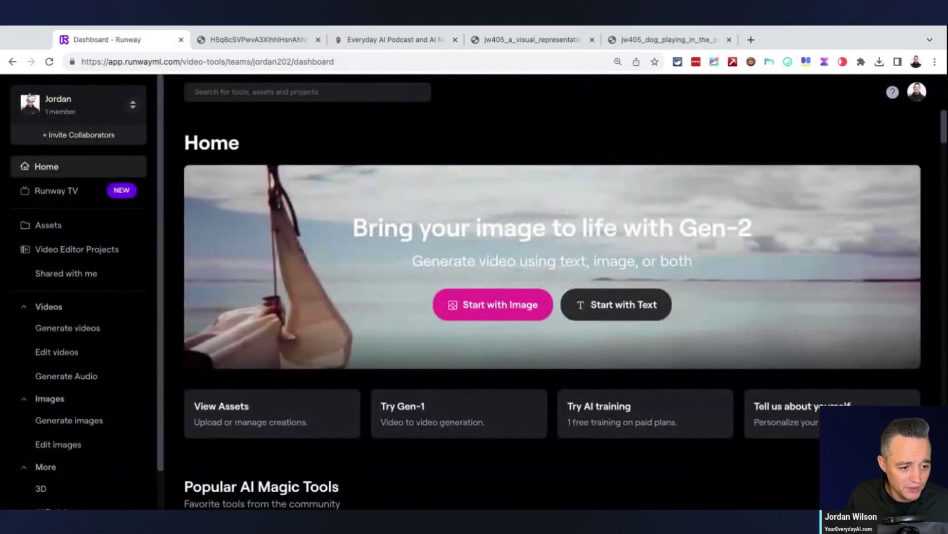
{"action": "left_click", "coordinate": [514, 314]}
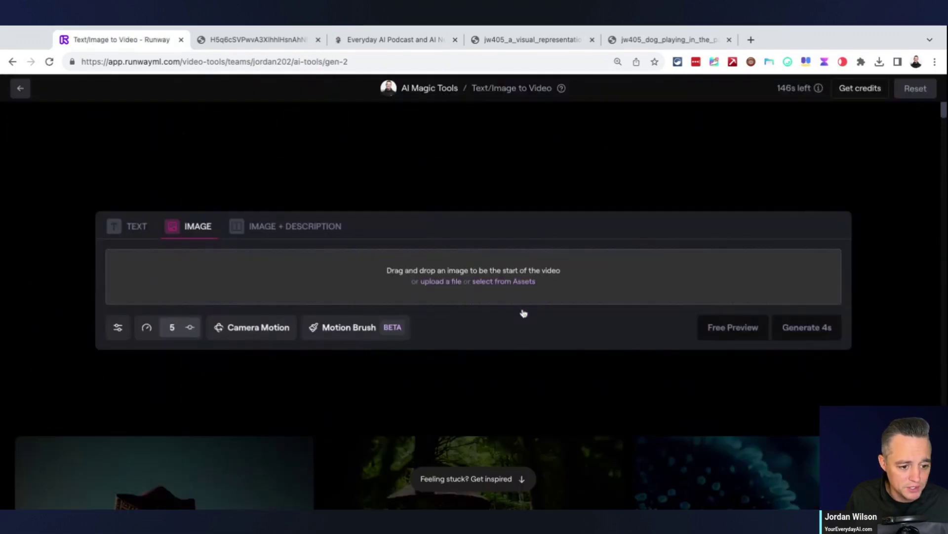
{"action": "left_click", "coordinate": [456, 282]}
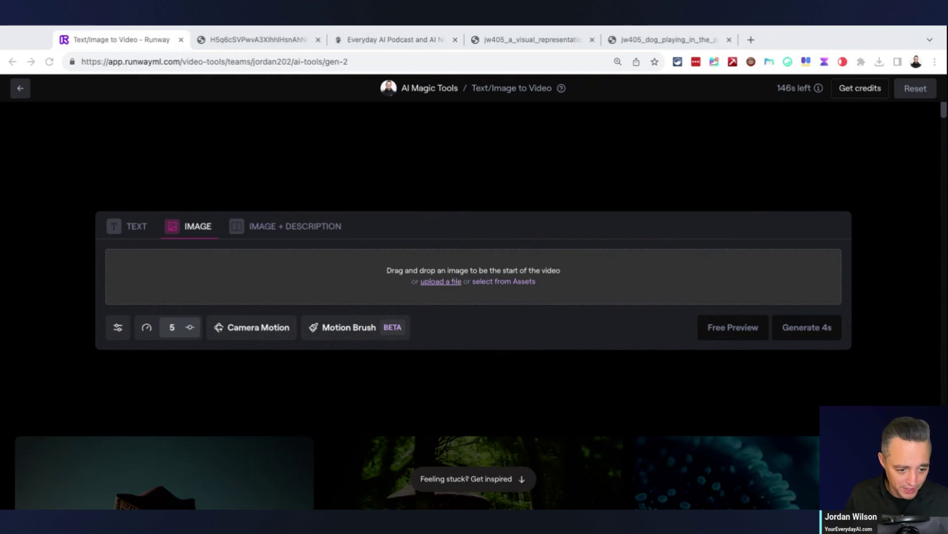
{"action": "key", "text": "Return"}
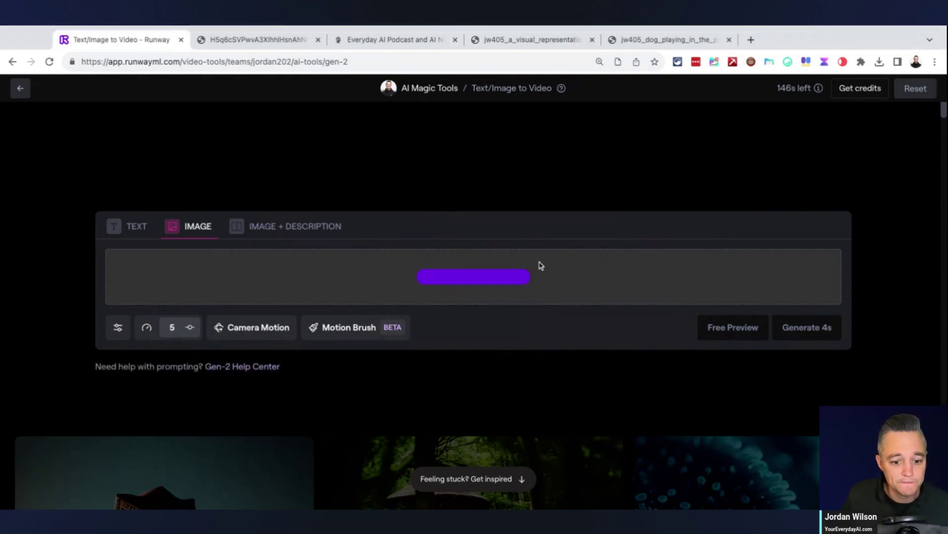
- Open Motion Brush on the park image and paint the boy's throwing arm, leg and the dog's head
{"action": "left_click", "coordinate": [346, 330]}
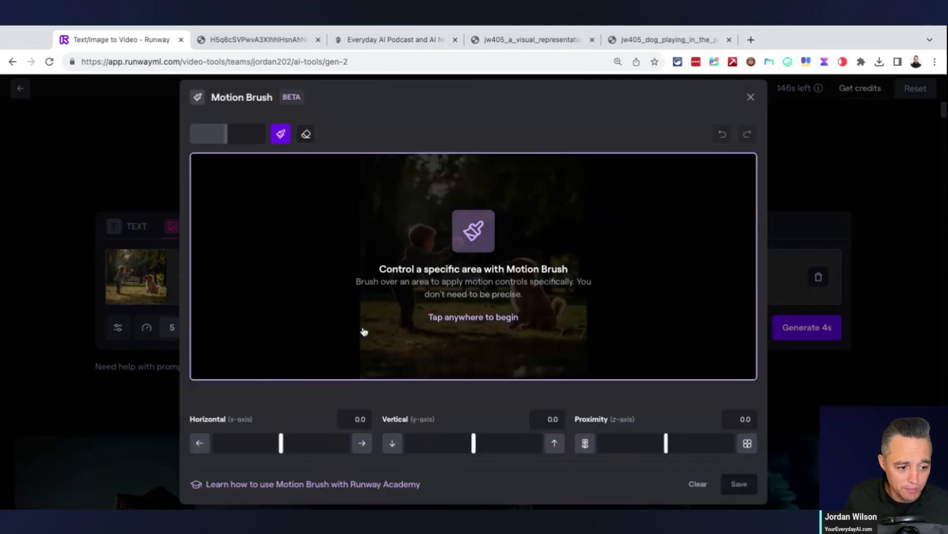
{"action": "left_click", "coordinate": [476, 313]}
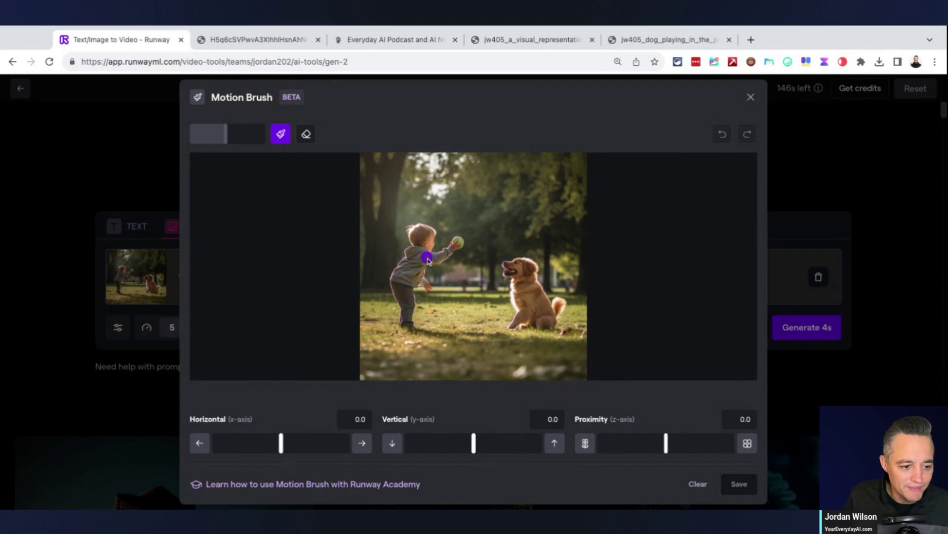
{"action": "left_click_drag", "start_coordinate": [431, 258], "coordinate": [457, 242]}
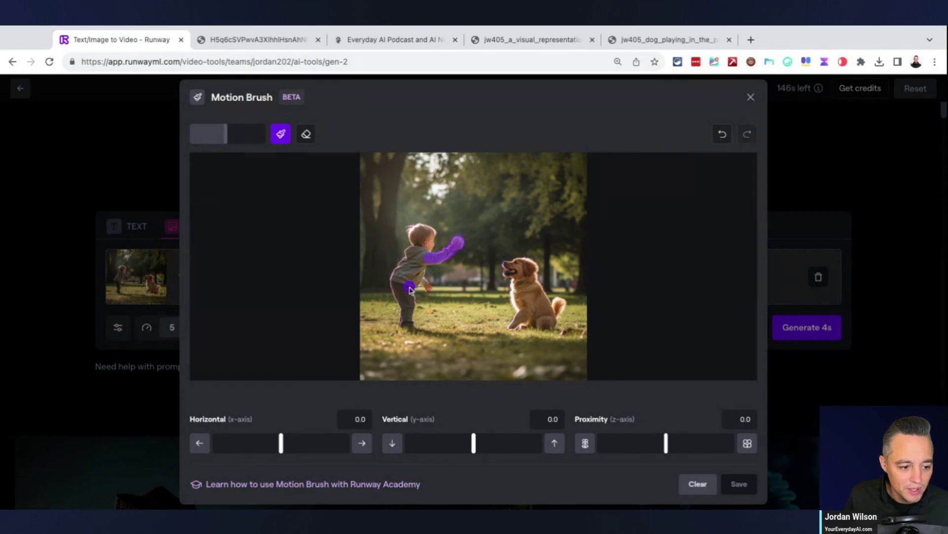
{"action": "mouse_move", "coordinate": [408, 290]}
{"action": "left_mouse_down"}
{"action": "mouse_move", "coordinate": [412, 317]}
{"action": "mouse_move", "coordinate": [401, 295]}
{"action": "mouse_move", "coordinate": [402, 314]}
{"action": "left_mouse_up"}
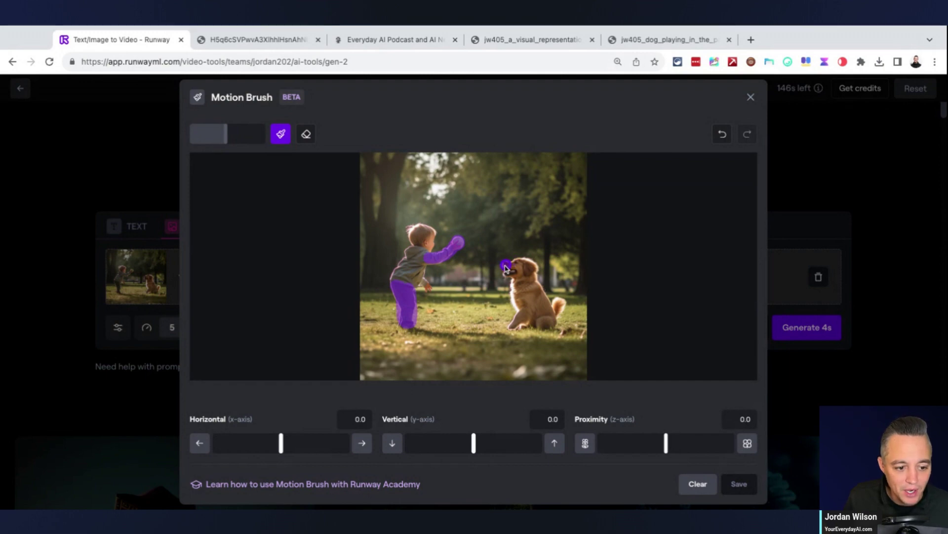
{"action": "mouse_move", "coordinate": [509, 268]}
{"action": "left_mouse_down"}
{"action": "mouse_move", "coordinate": [533, 264]}
{"action": "mouse_move", "coordinate": [508, 276]}
{"action": "left_mouse_up"}
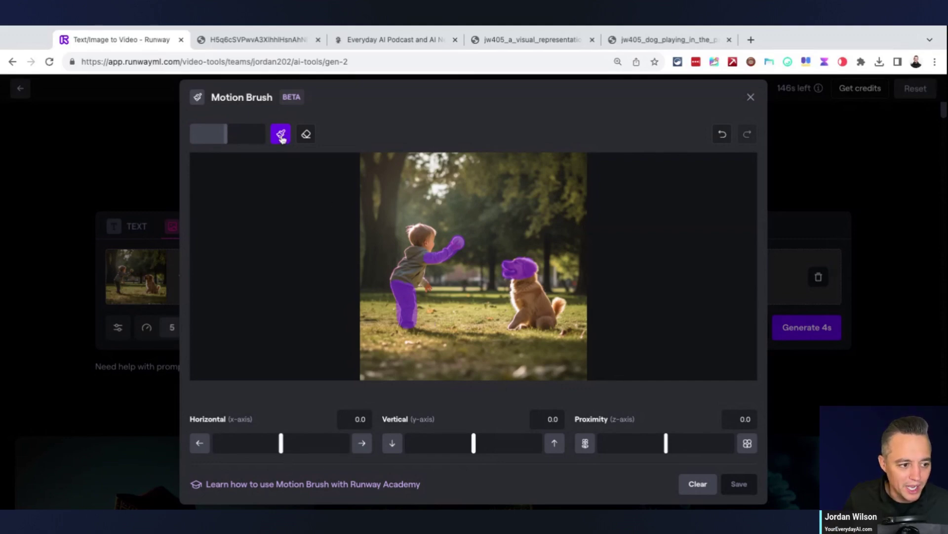
- Erase the dog's head mask, set horizontal 5.7, vertical 4.5, proximity 2.5, and save
{"action": "left_click", "coordinate": [309, 140]}
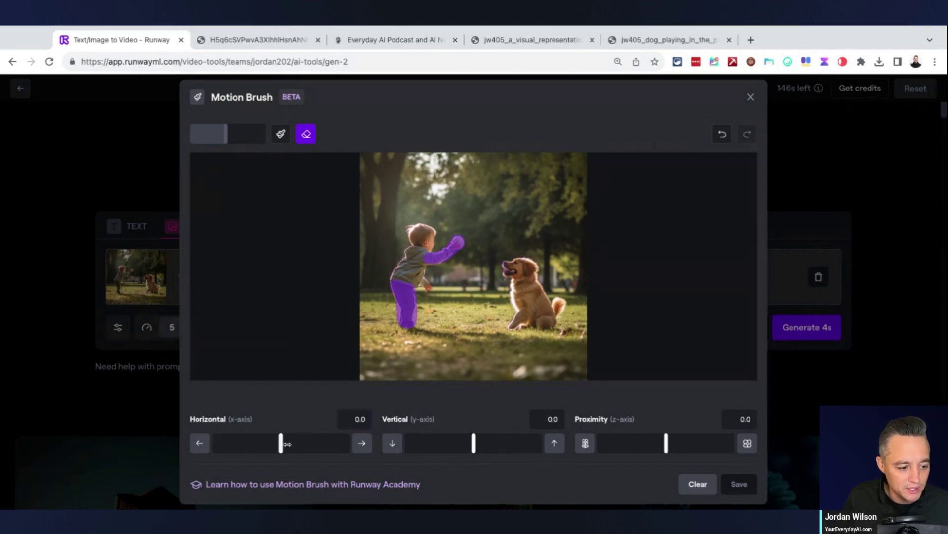
{"action": "left_click_drag", "start_coordinate": [281, 445], "coordinate": [312, 445]}
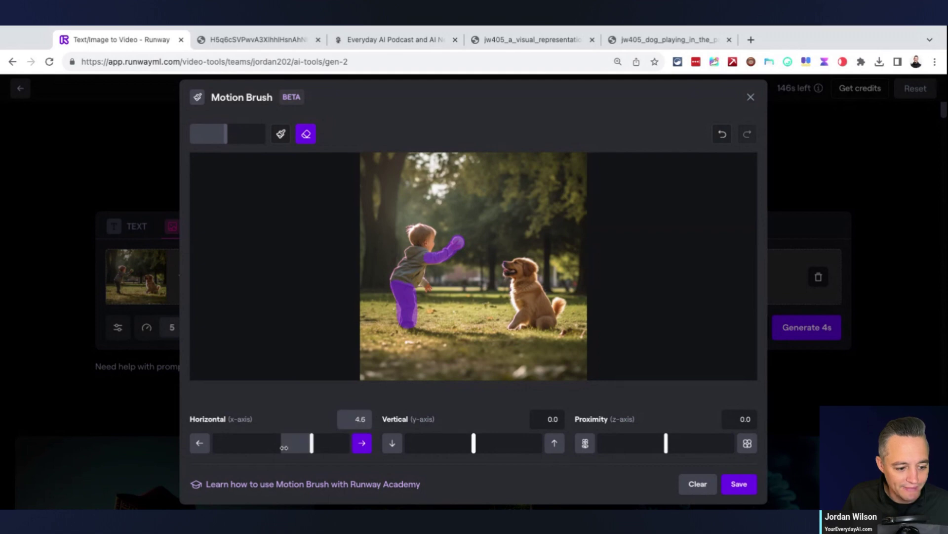
{"action": "left_click_drag", "start_coordinate": [470, 446], "coordinate": [475, 447]}
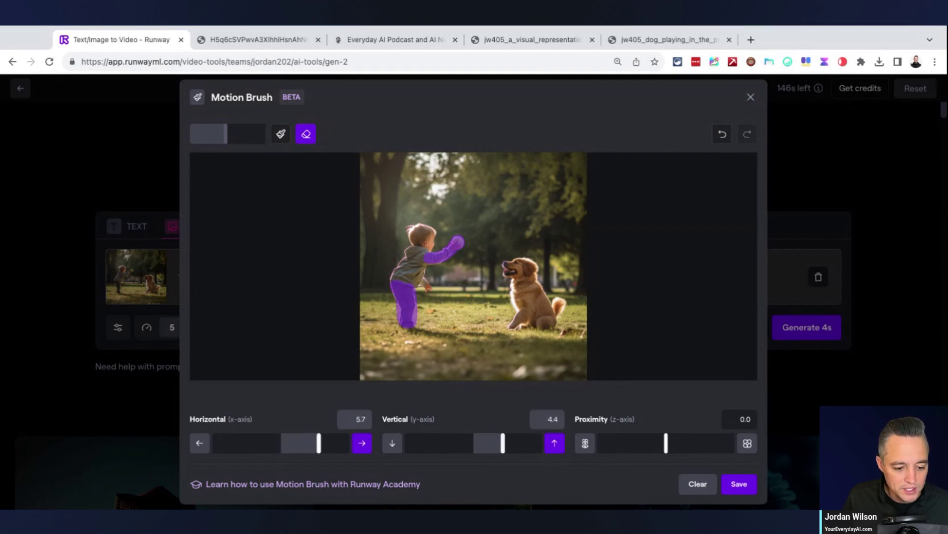
{"action": "left_click", "coordinate": [673, 453]}
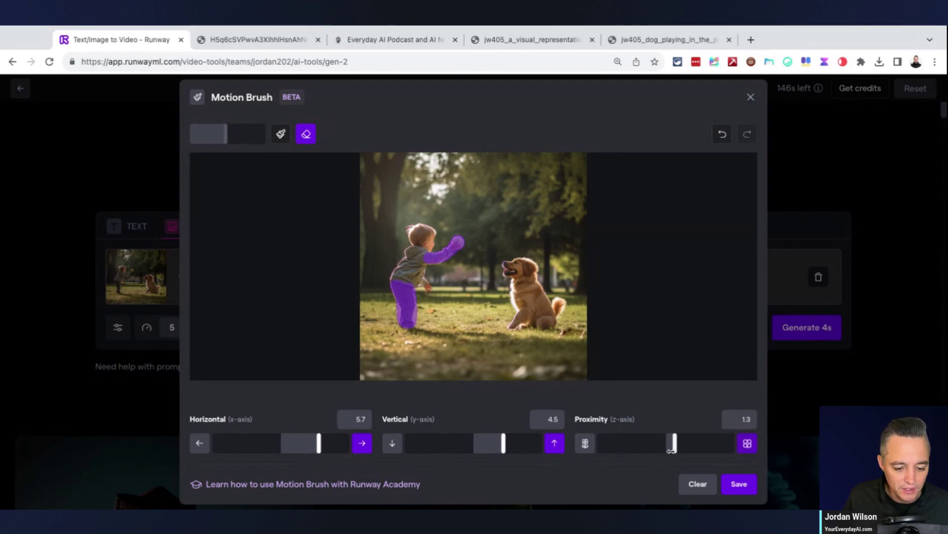
{"action": "left_click", "coordinate": [739, 485]}
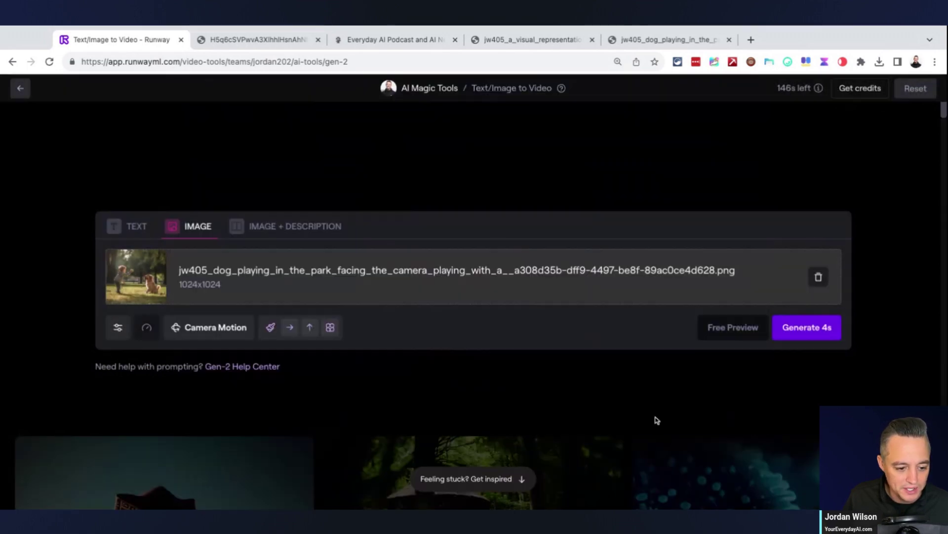
- Generate a 4-second Gen-2 clip of the boy and dog and scroll down to view it
{"action": "left_click", "coordinate": [816, 329]}
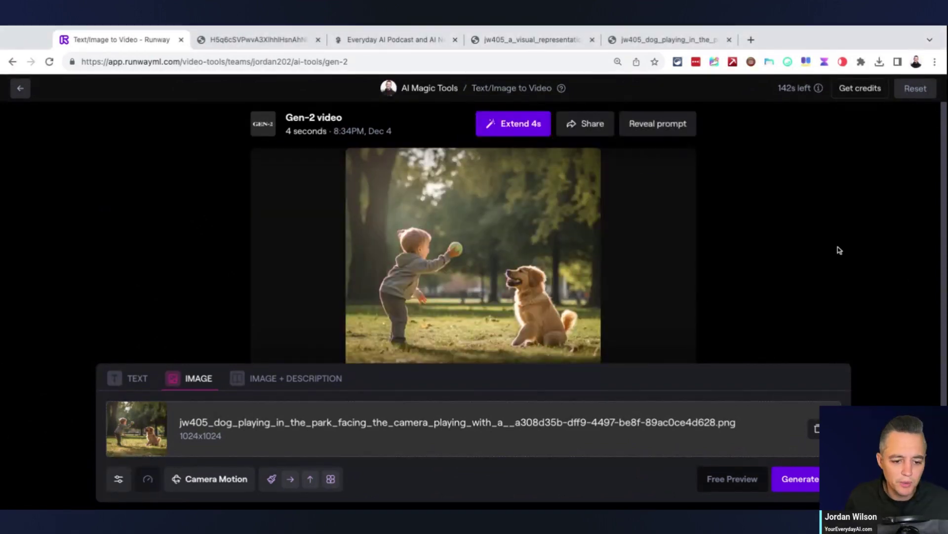
{"action": "mouse_move", "coordinate": [660, 157]}
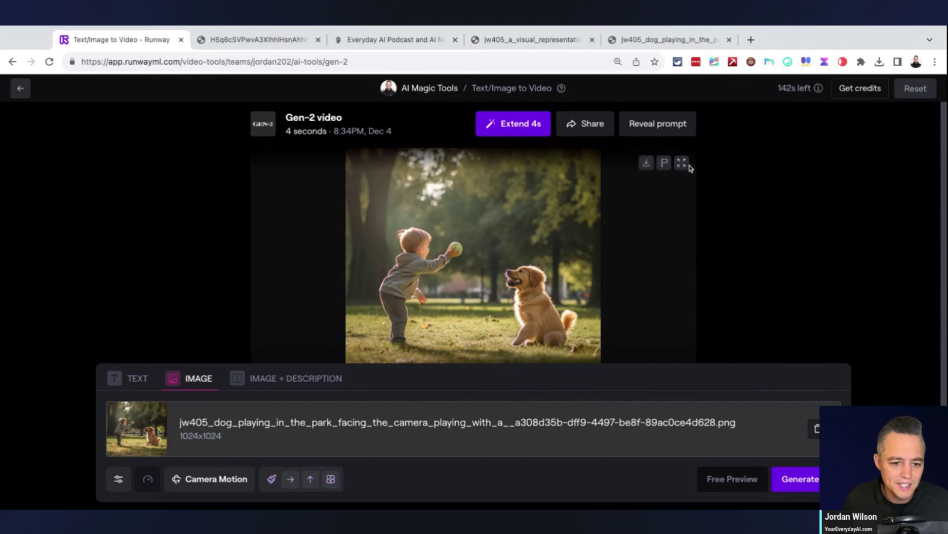
{"action": "scroll", "coordinate": [791, 296], "scroll_direction": "down", "scroll_amount": 1}
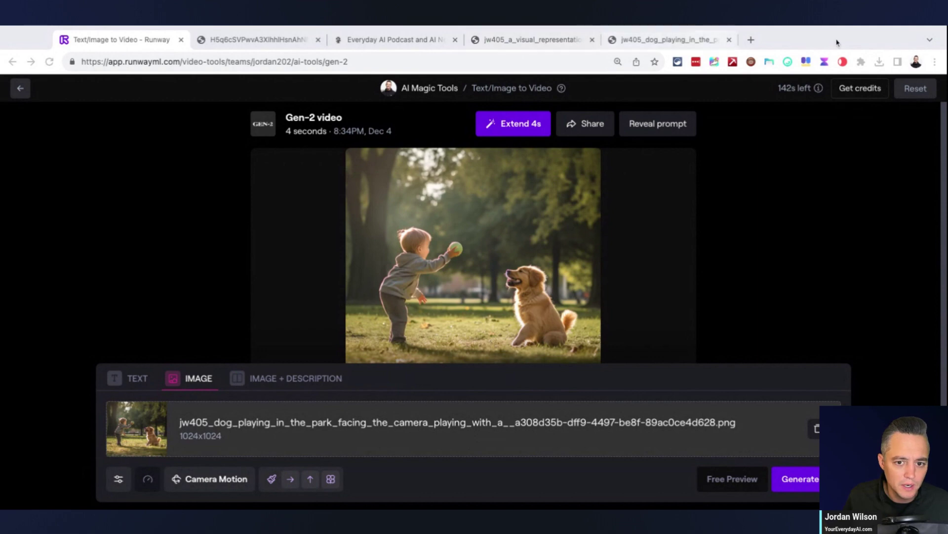
{"action": "scroll", "coordinate": [602, 326], "scroll_direction": "down", "scroll_amount": 1}
{"action": "scroll", "coordinate": [583, 330], "scroll_direction": "down", "scroll_amount": 1}
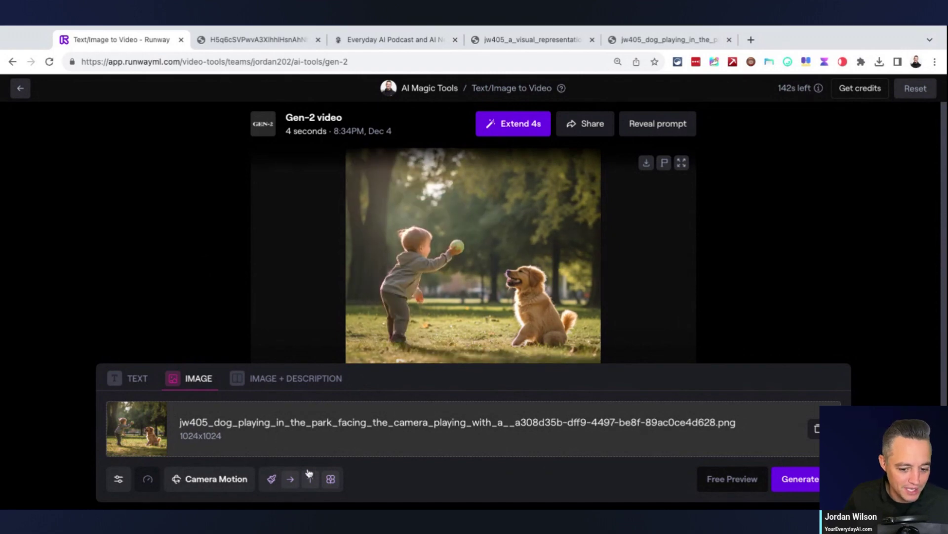
- In Motion Brush, erase the painted stroke on the boy's arm and return to the brush
{"action": "left_click", "coordinate": [272, 479]}
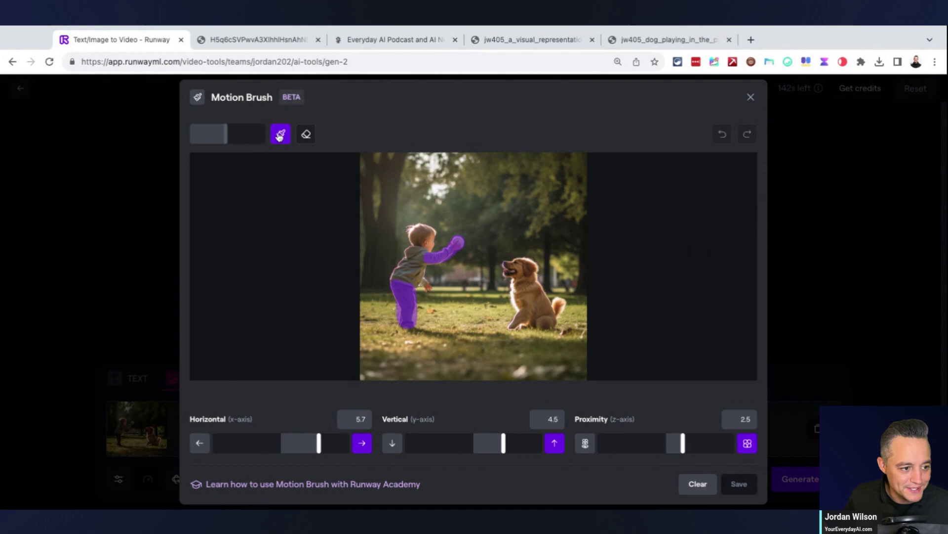
{"action": "left_click", "coordinate": [305, 134]}
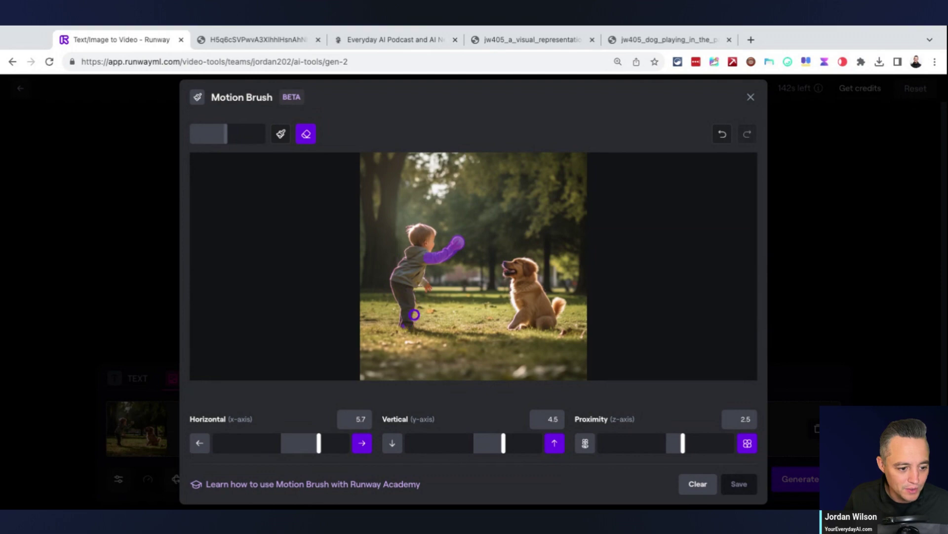
{"action": "left_click", "coordinate": [421, 268]}
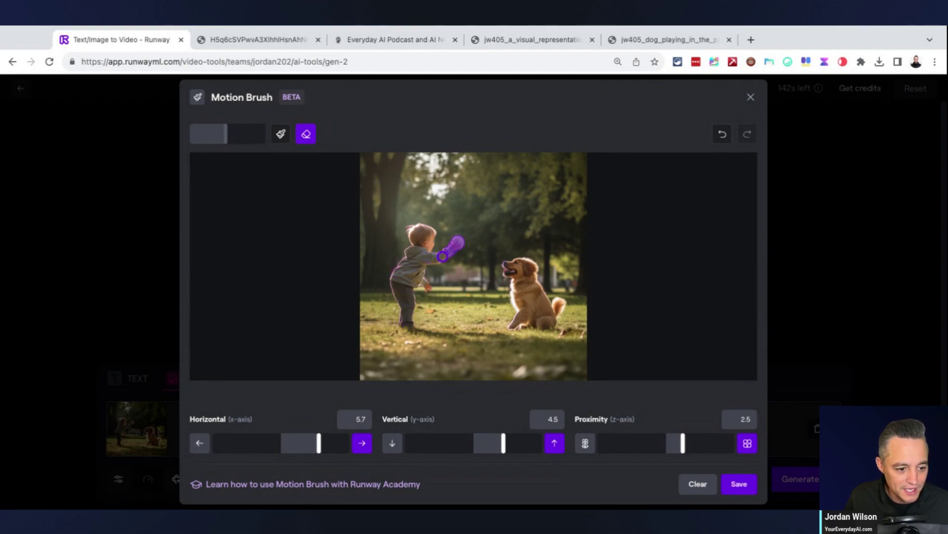
{"action": "left_click", "coordinate": [283, 137]}
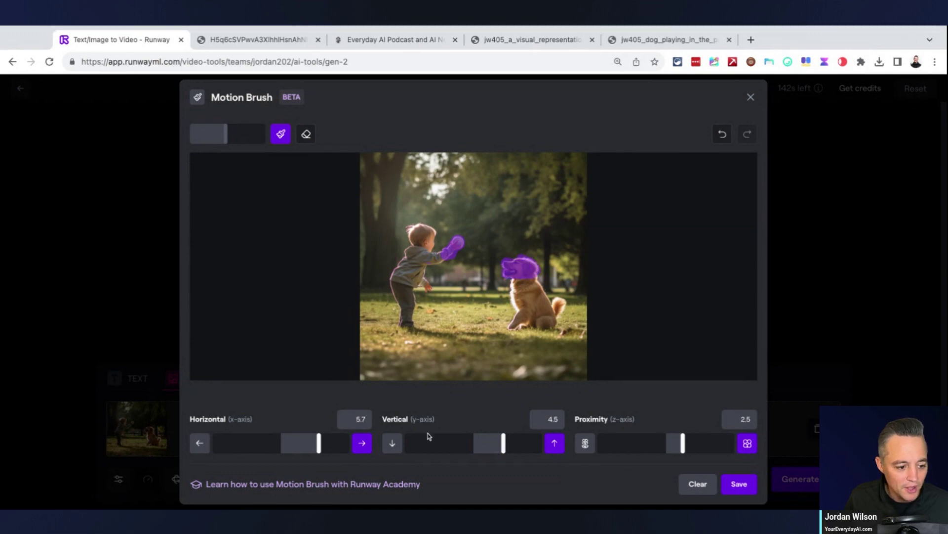
- Lower horizontal motion to 2.0 and vertical motion to 1.6, save, and generate a second video
{"action": "left_click_drag", "start_coordinate": [319, 449], "coordinate": [298, 449]}
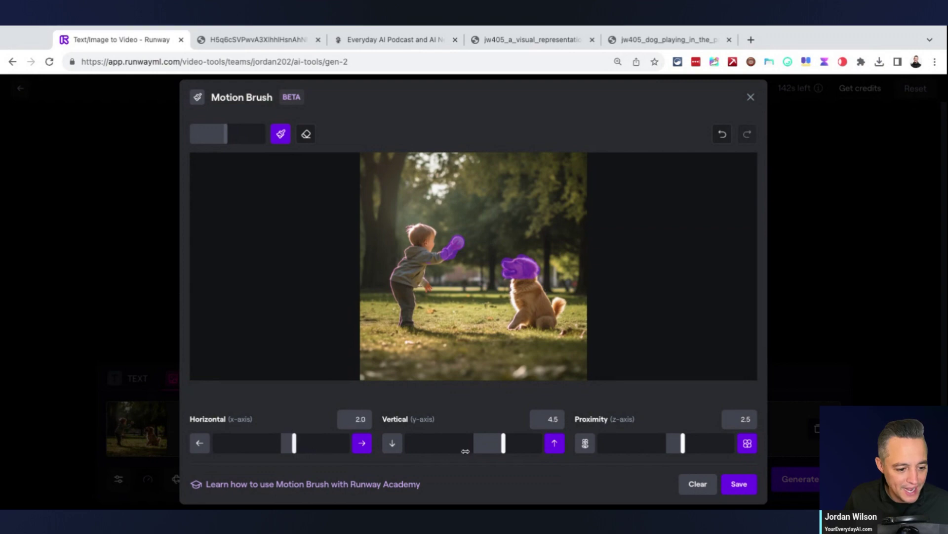
{"action": "left_click_drag", "start_coordinate": [503, 448], "coordinate": [485, 449]}
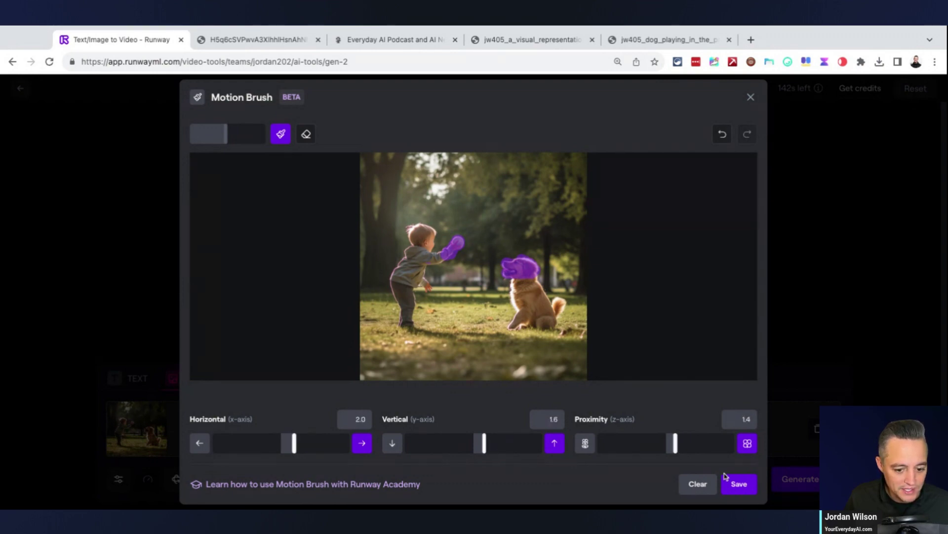
{"action": "left_click", "coordinate": [738, 484]}
{"action": "left_click", "coordinate": [798, 484]}
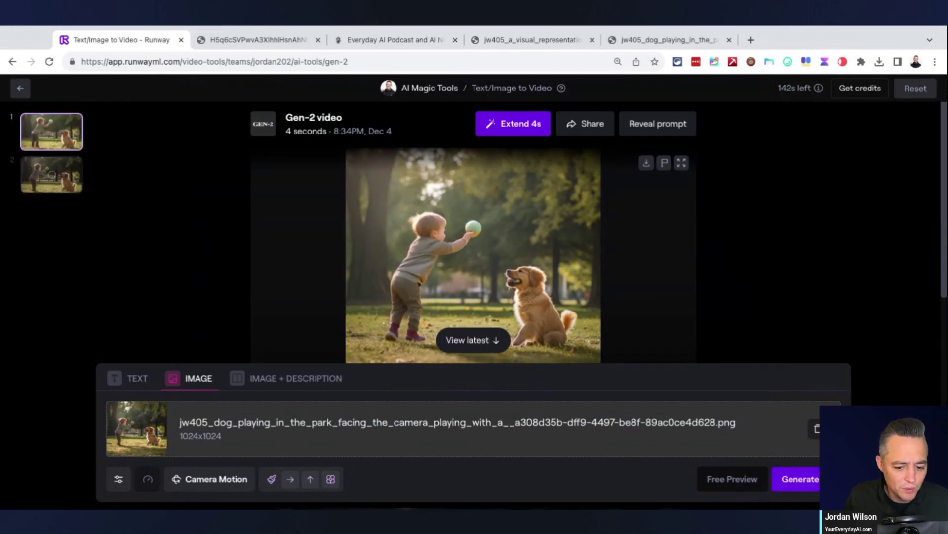
- Scroll through the feed to review both generated boy-and-dog clips
{"action": "scroll", "coordinate": [689, 332], "scroll_direction": "down", "scroll_amount": 5}
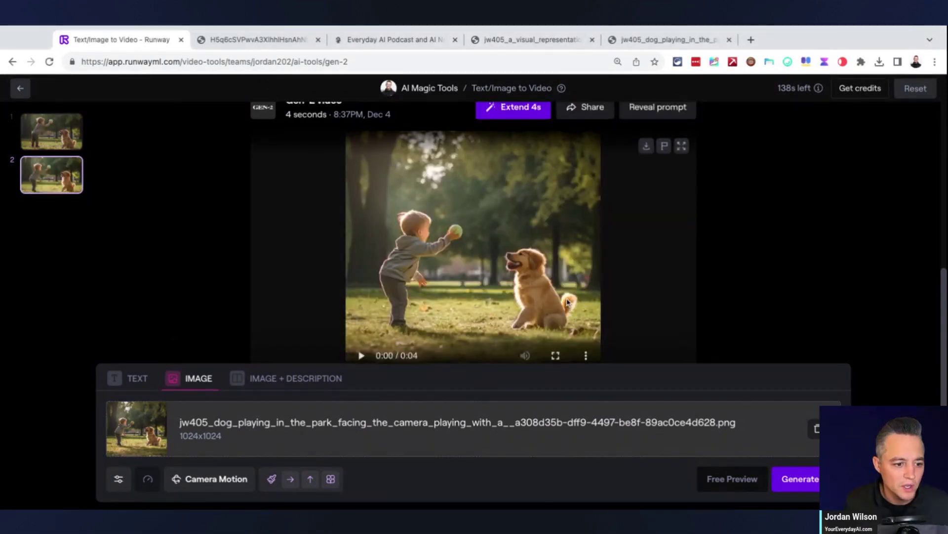
{"action": "scroll", "coordinate": [572, 300], "scroll_direction": "up", "scroll_amount": 3}
{"action": "scroll", "coordinate": [572, 299], "scroll_direction": "down", "scroll_amount": 3}
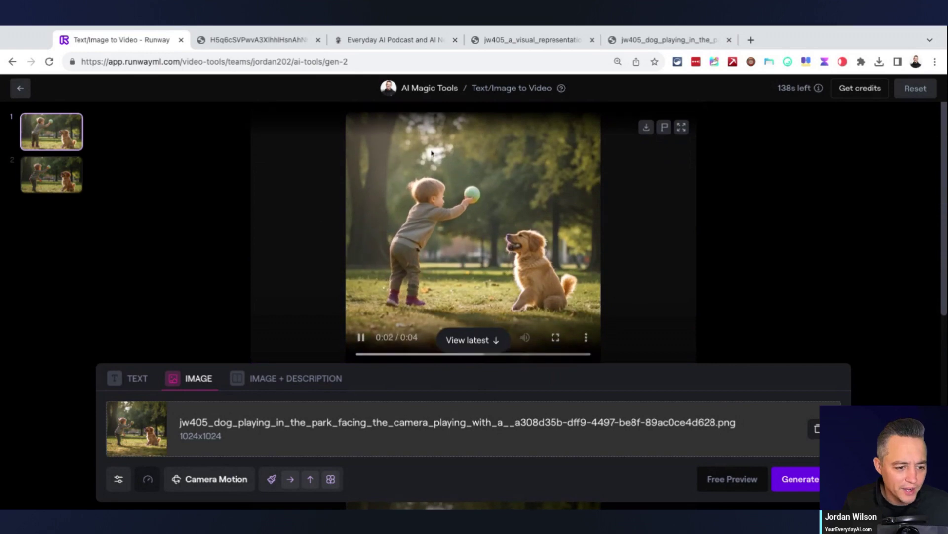
{"action": "scroll", "coordinate": [533, 221], "scroll_direction": "down", "scroll_amount": 3}
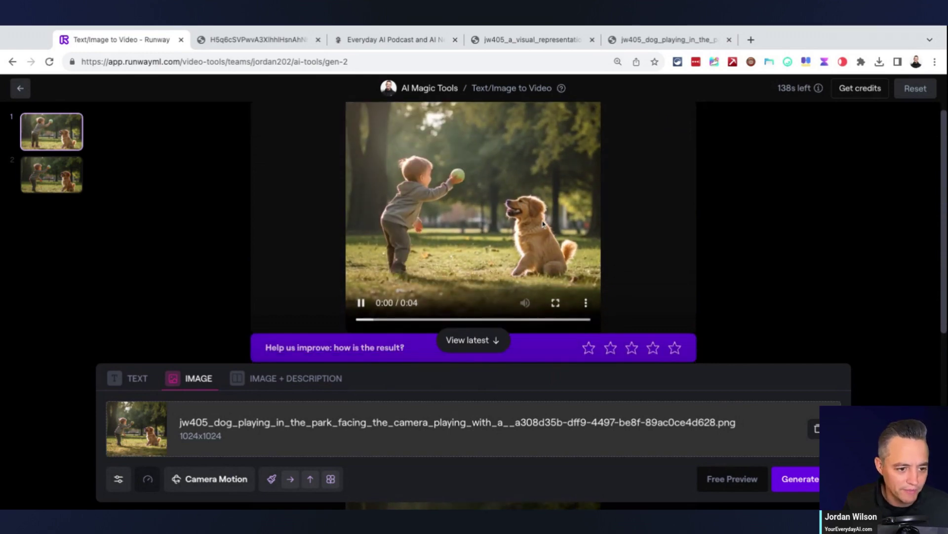
{"action": "scroll", "coordinate": [545, 227], "scroll_direction": "down", "scroll_amount": 4}
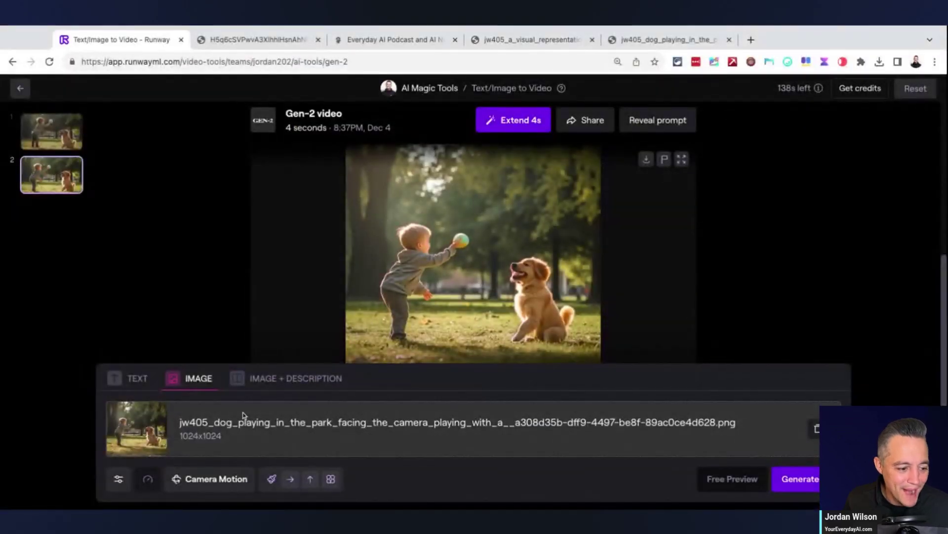
- Switch to image-plus-description mode and enter the description 'boy throwing the ball'
{"action": "left_click", "coordinate": [289, 383]}
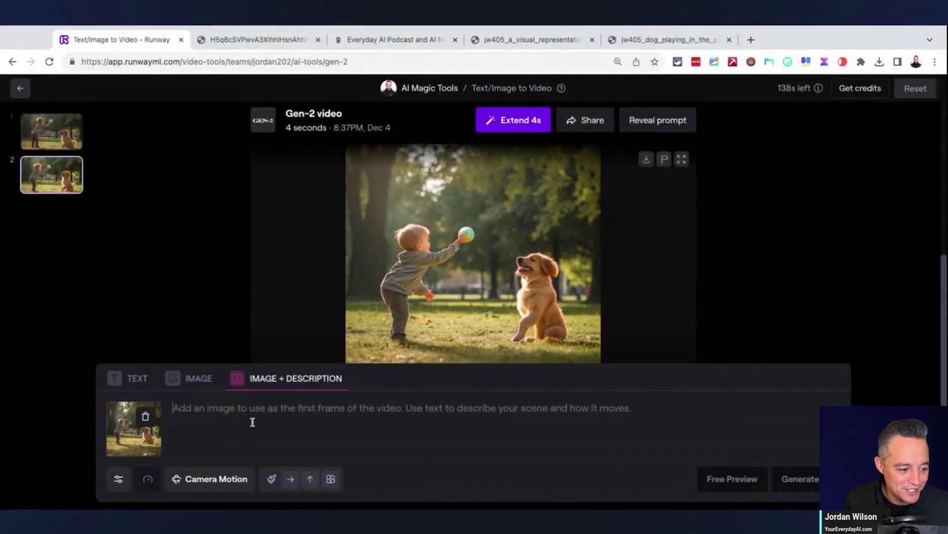
{"action": "type", "text": "boy "}
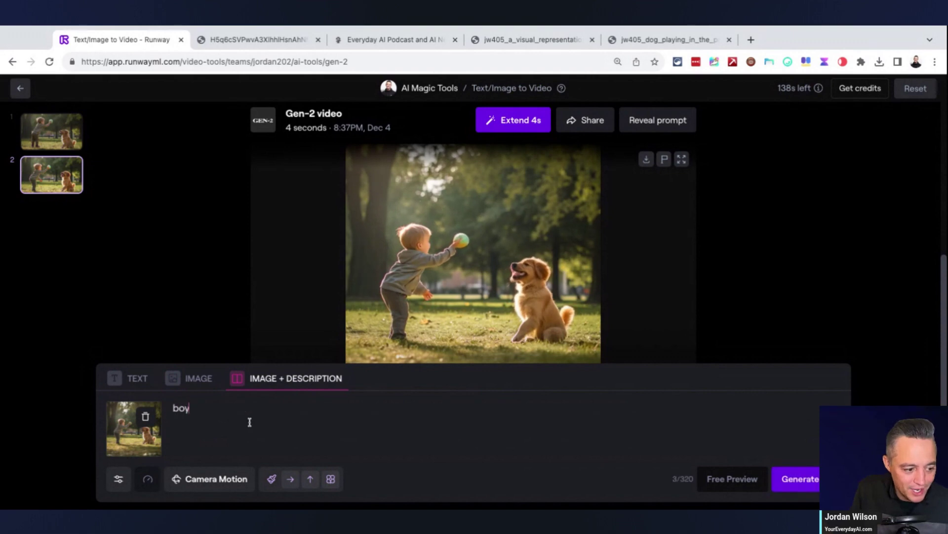
{"action": "type", "text": "throwing the ball"}
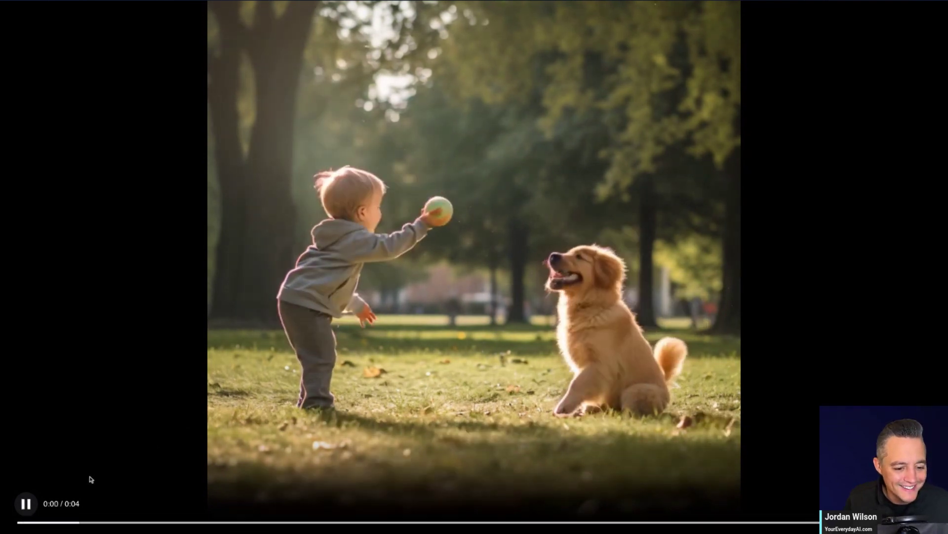
- Exit full-screen playback of the third clip
{"action": "key", "text": "Escape"}
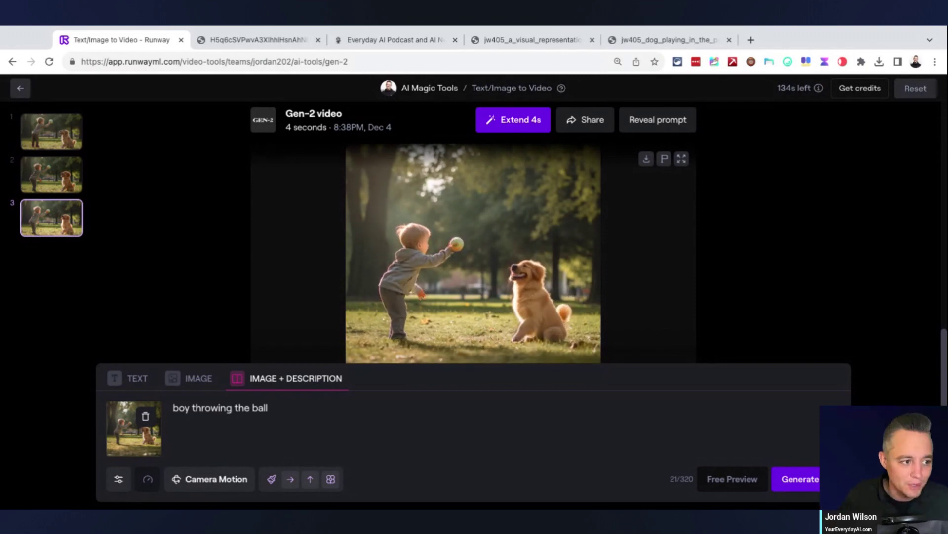
- Switch to the Everyday AI Podcast tab in Chrome
{"action": "left_click", "coordinate": [371, 39]}
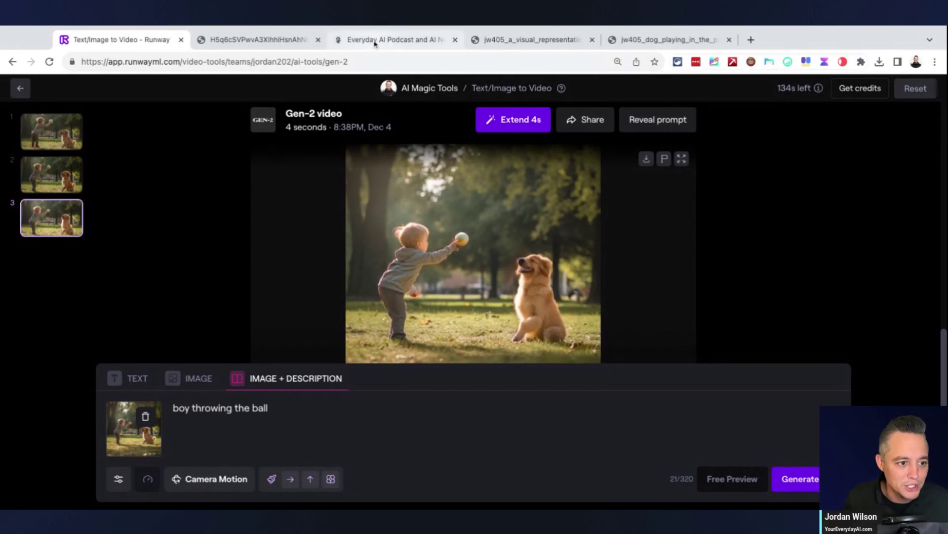